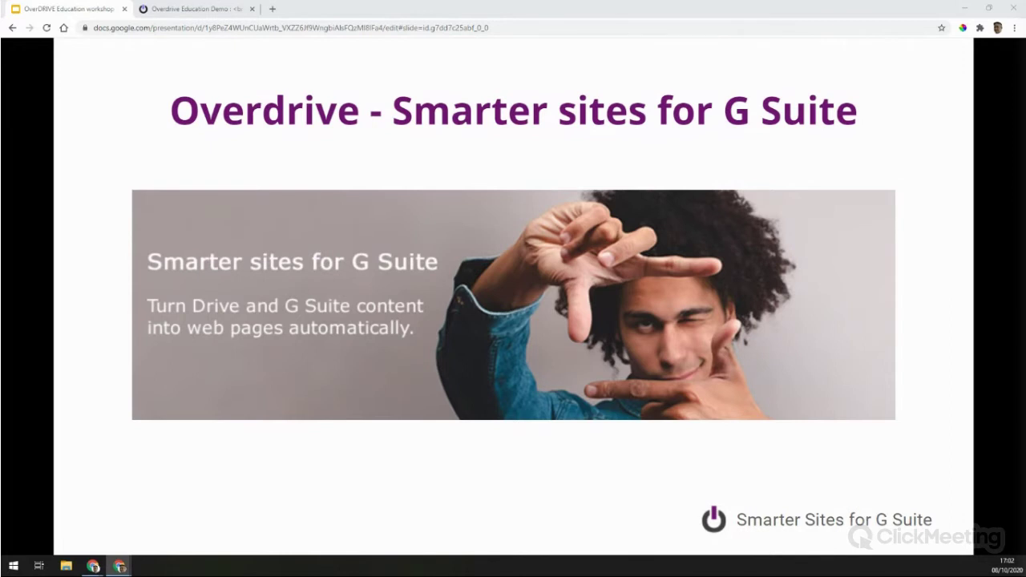
Step: Advance from the Overdrive title slide to the Overview slide
key("Right")
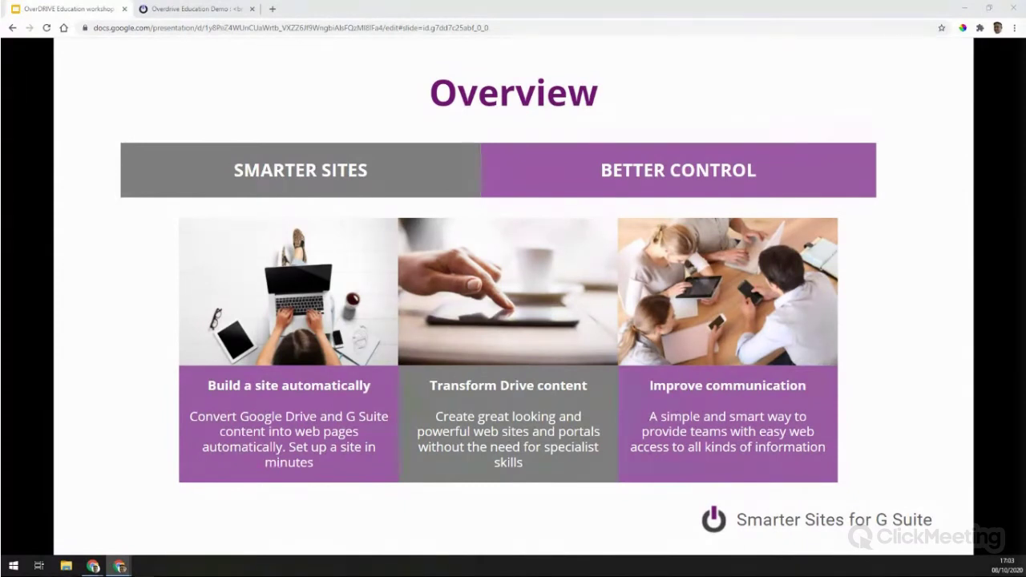
Step: Advance to the Uses slide showing the eight use-case tiles
key("Right")
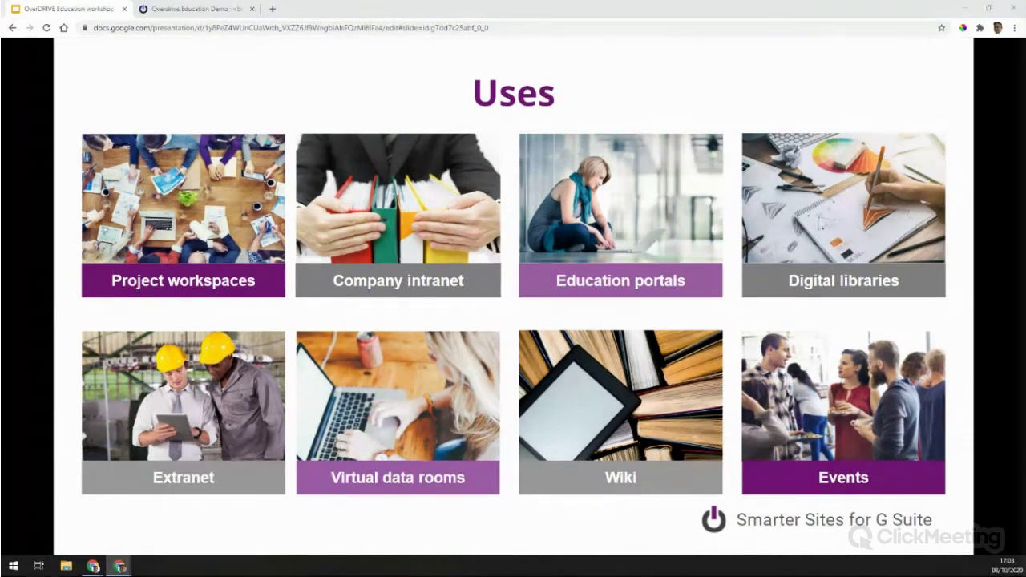
Step: Step through the Uses in Education and Google Cloud Platform slides to the client logos slide
key("Right")
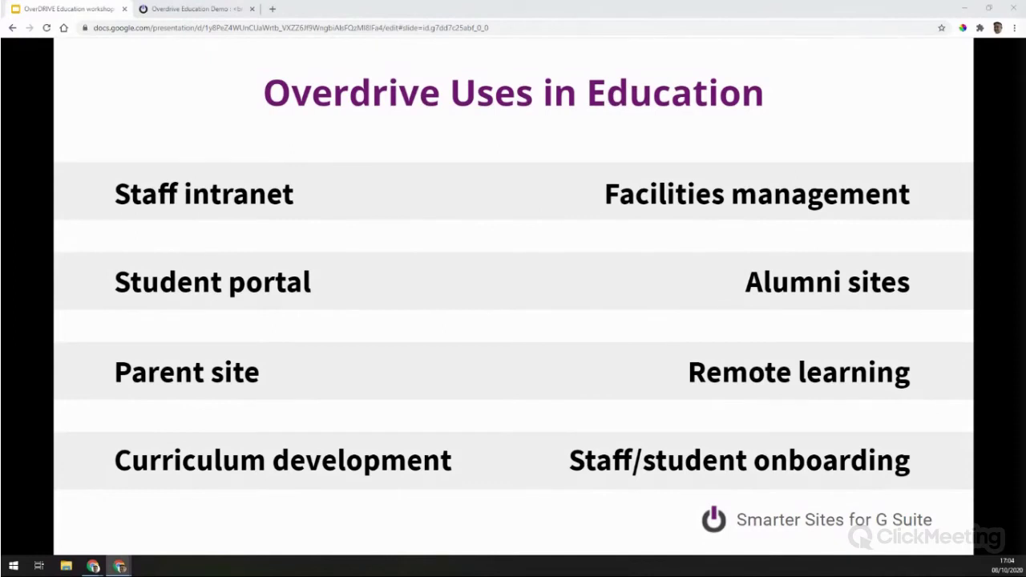
key("Right")
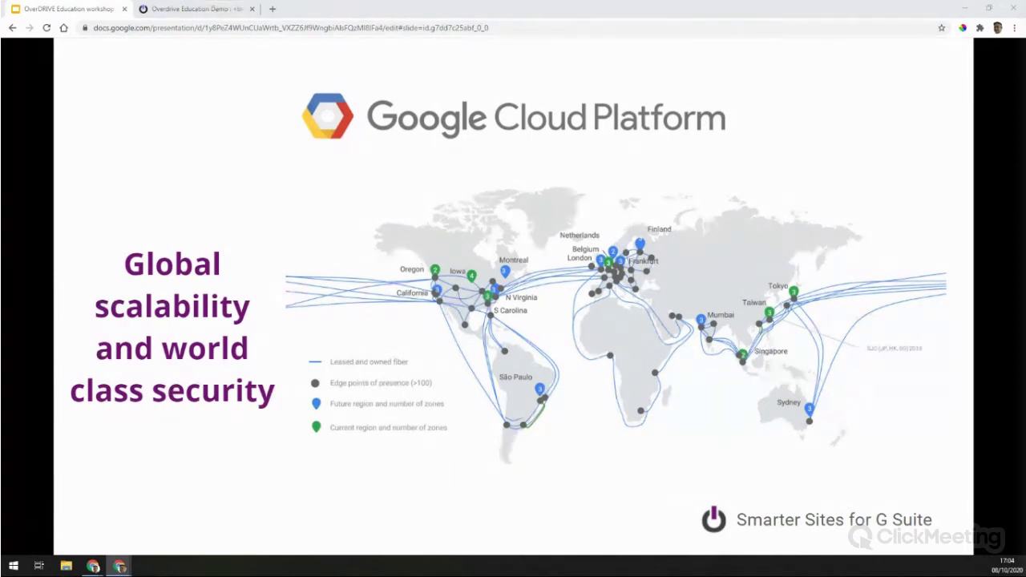
key("Right")
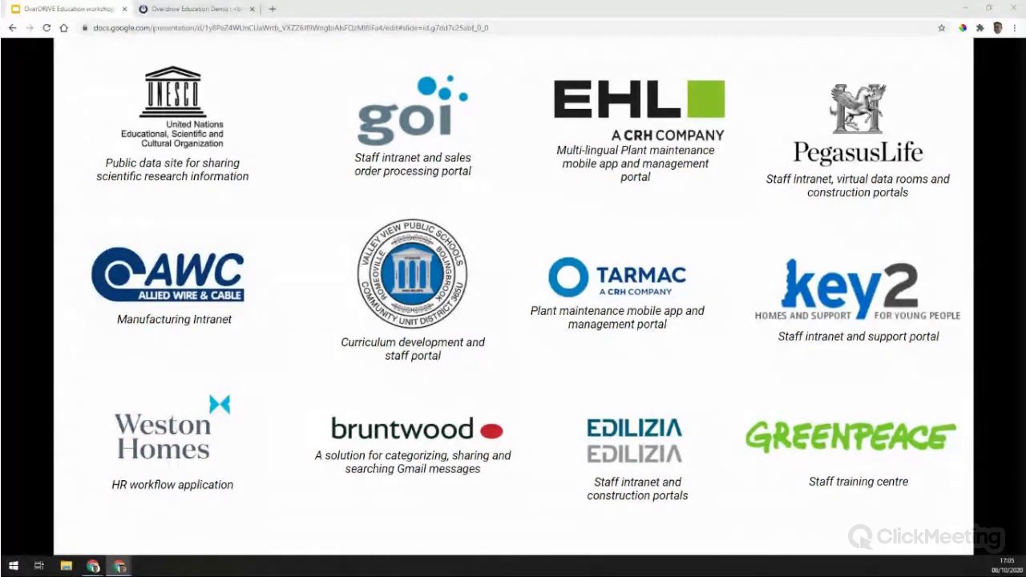
Step: Advance through the next client logos slide to the Demo slide
key("Right")
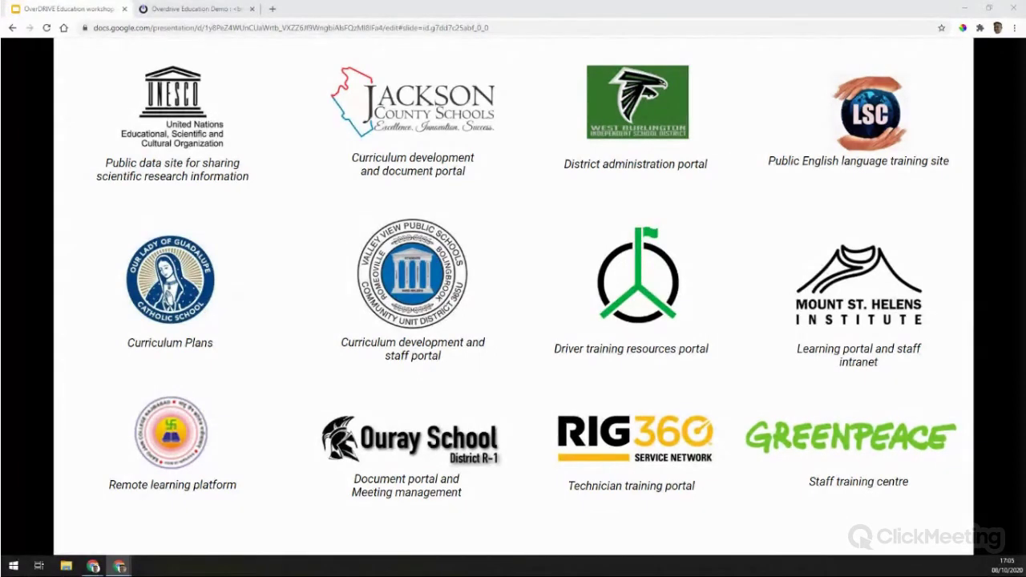
key("Right")
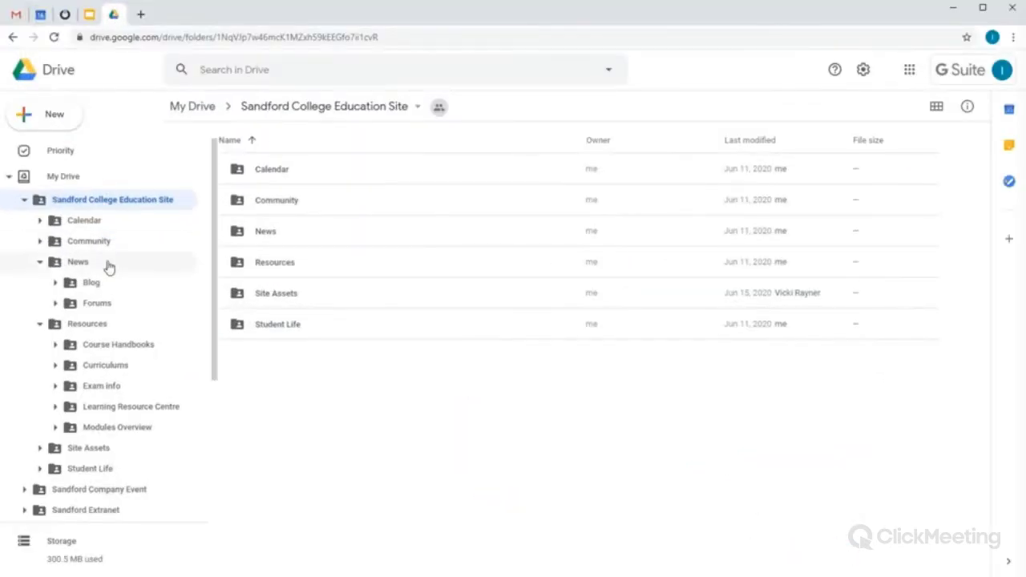
Step: Browse Course Handbooks, then open the Sandford College Education Site folder with OverDRIVE
left_click(104, 347)
left_click(104, 345)
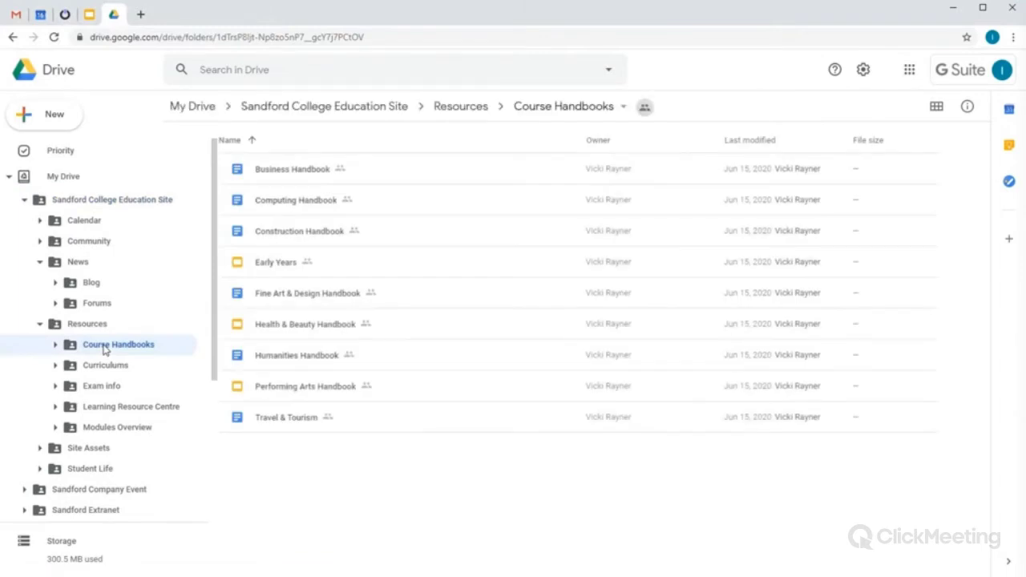
right_click(294, 113)
mouse_move(388, 148)
left_click(531, 147)
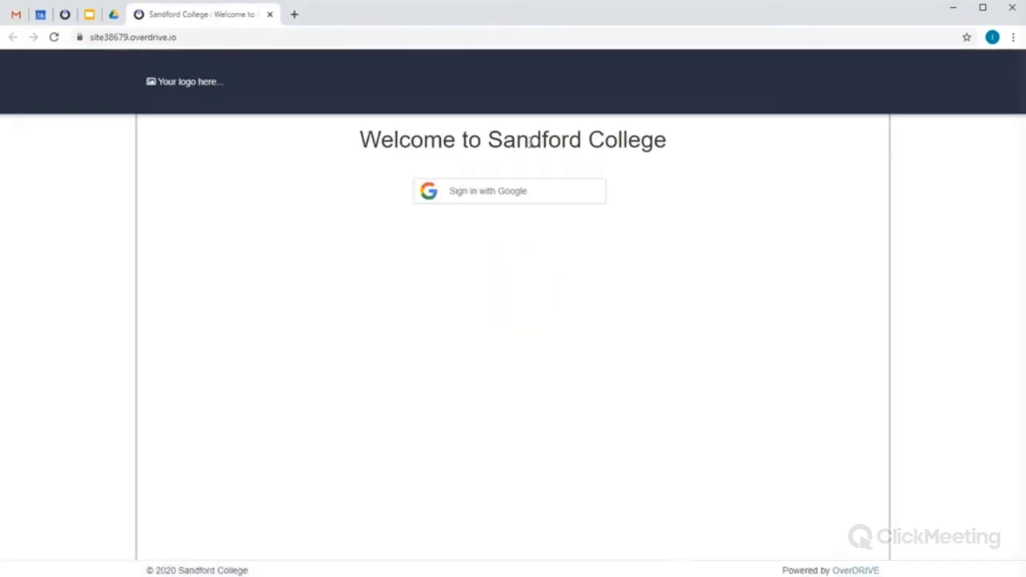
Step: Sign in with Google and go to Resources > Course Handbooks
left_click(524, 192)
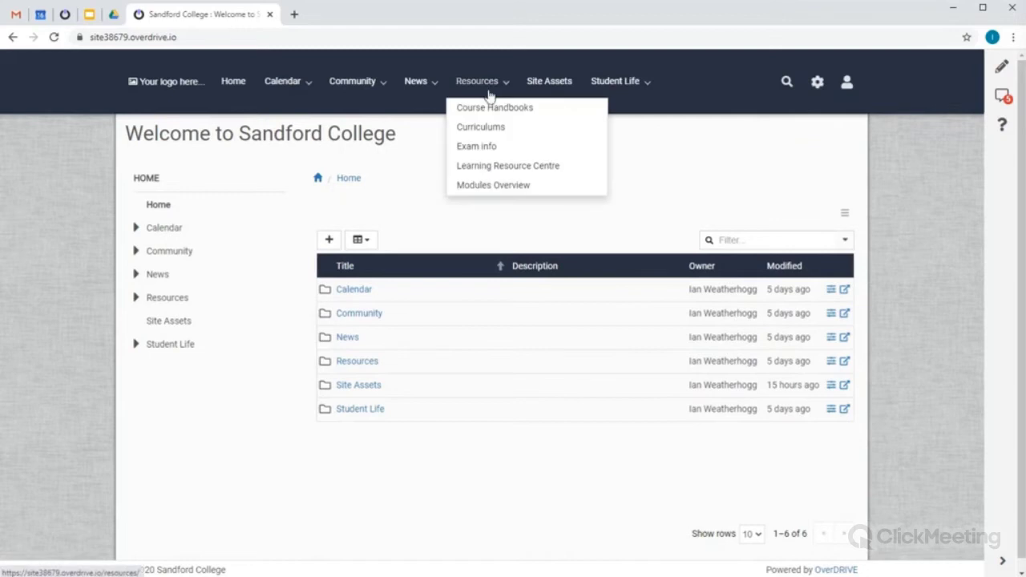
left_click(487, 108)
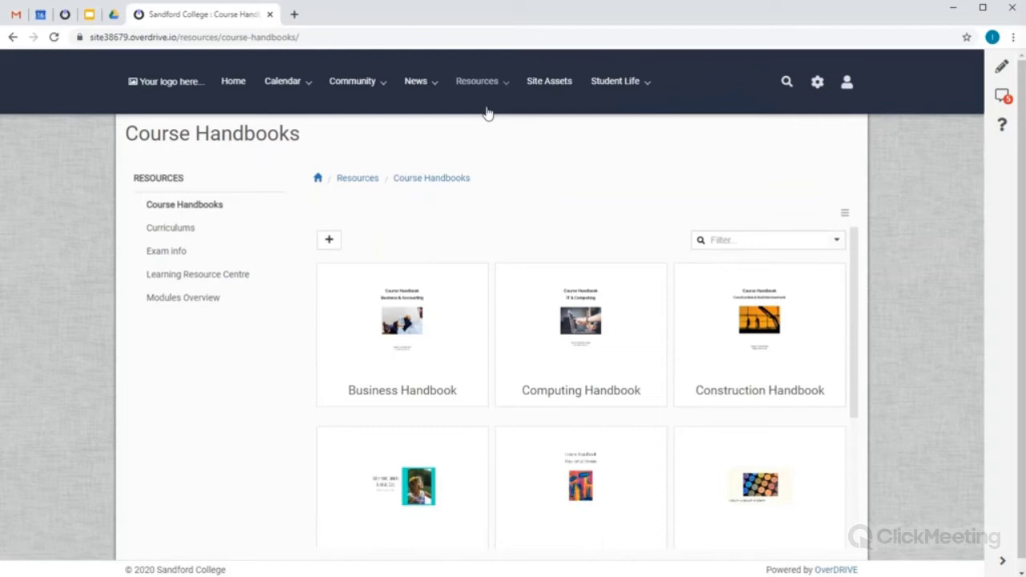
Step: From the home page, turn off Show in Menus for the Site Assets page
left_click(318, 179)
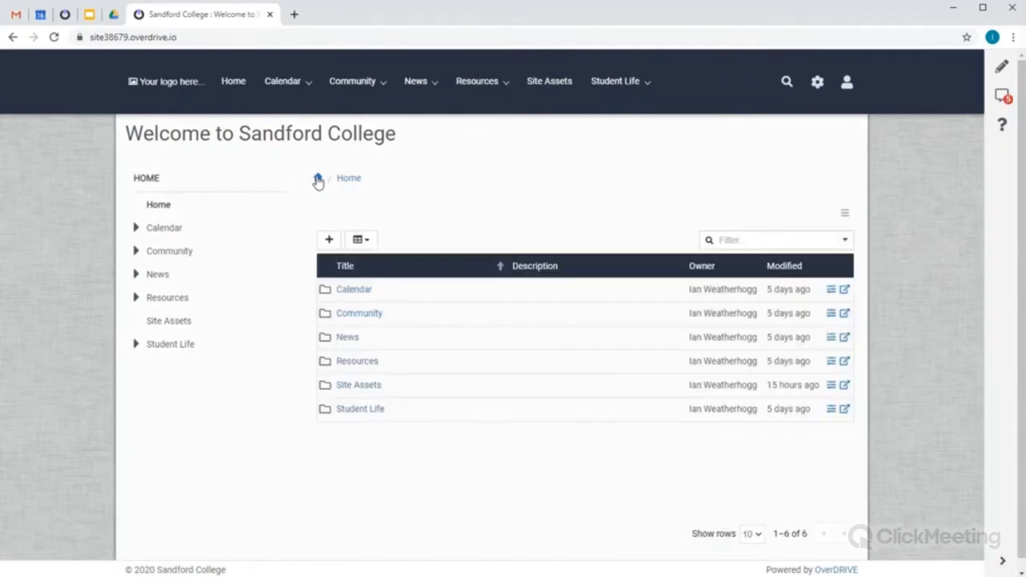
right_click(359, 390)
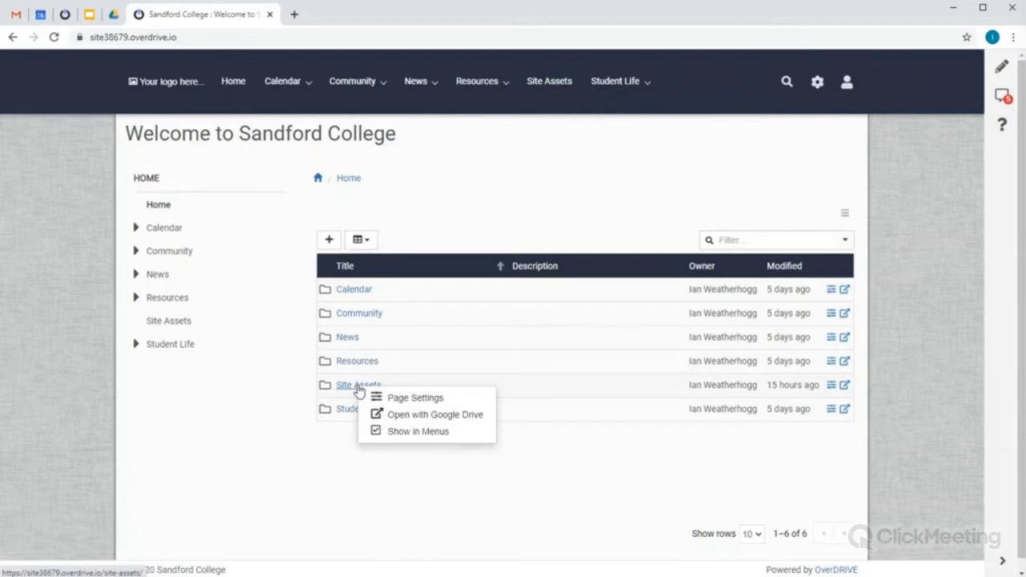
left_click(411, 433)
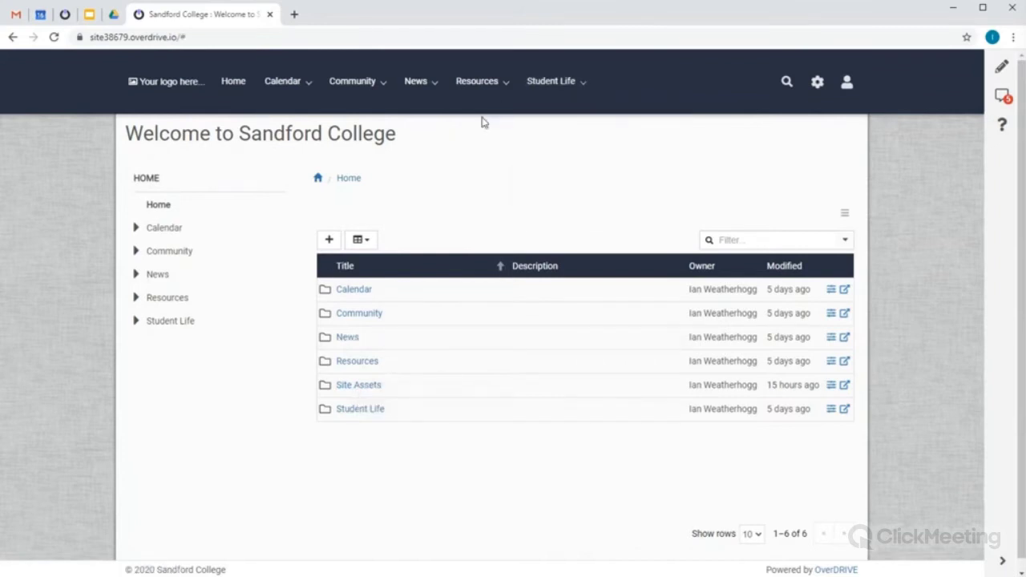
Step: Set the Sandford College owl image from Assets as the site logo and save
left_click(183, 82)
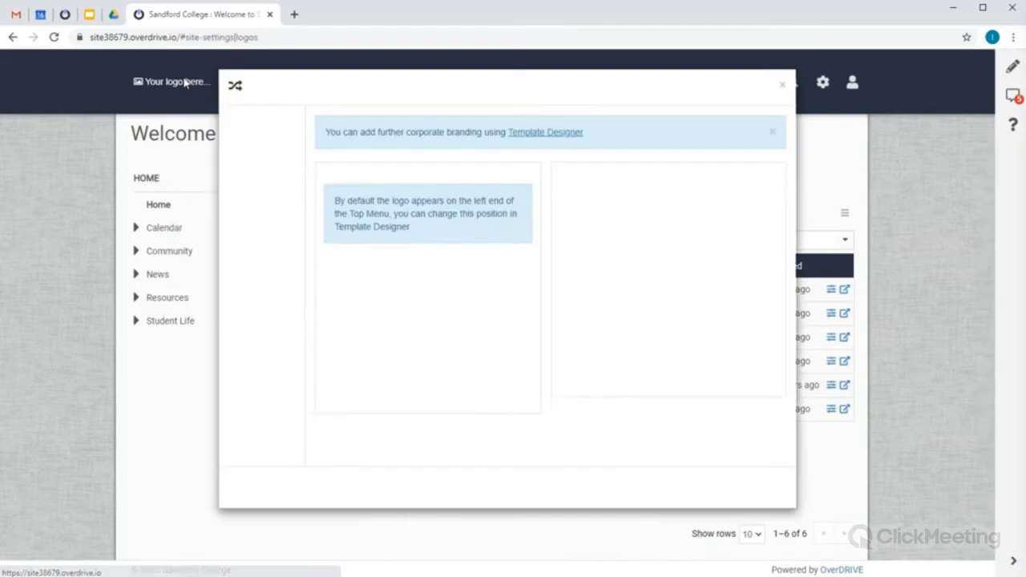
left_click(459, 427)
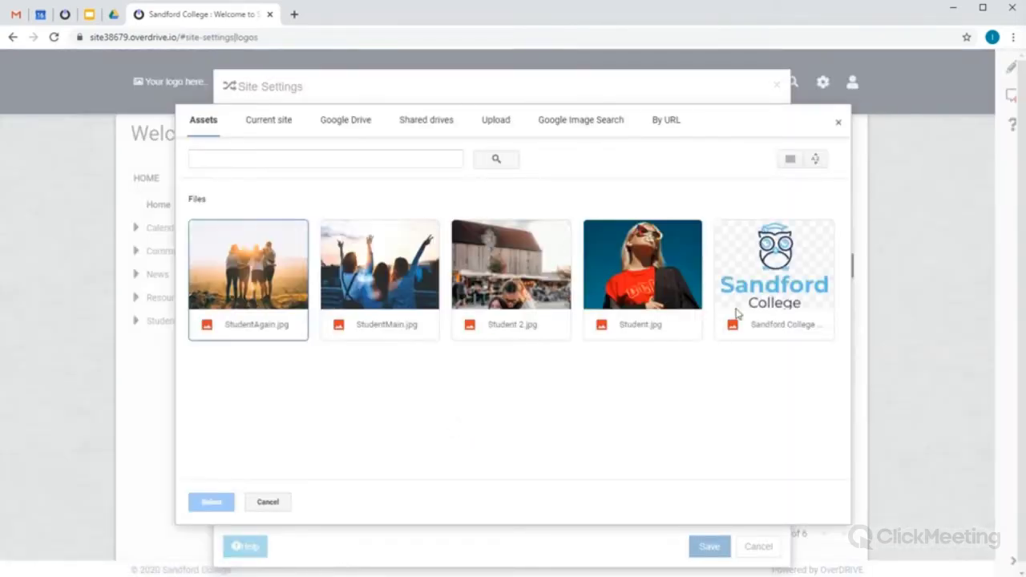
double_click(748, 296)
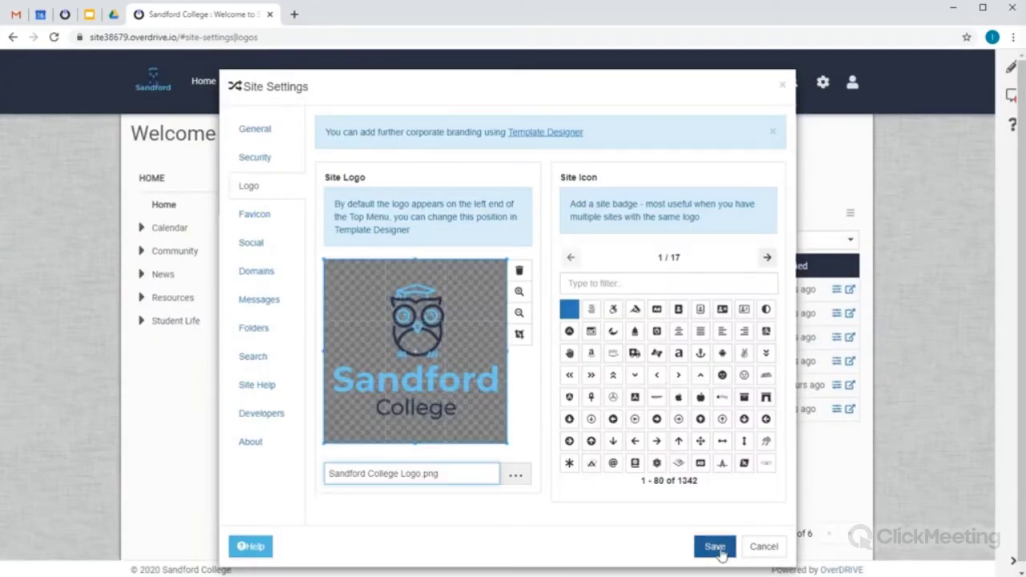
left_click(716, 549)
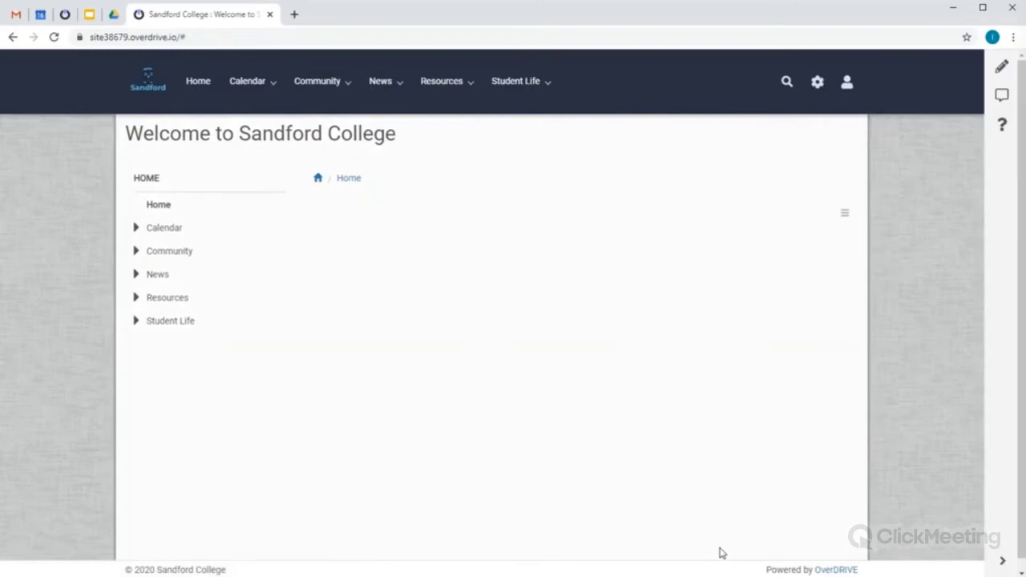
Step: Set the template's Side Menu Position to Off, save, and open the homepage in Page Builder
left_click(814, 87)
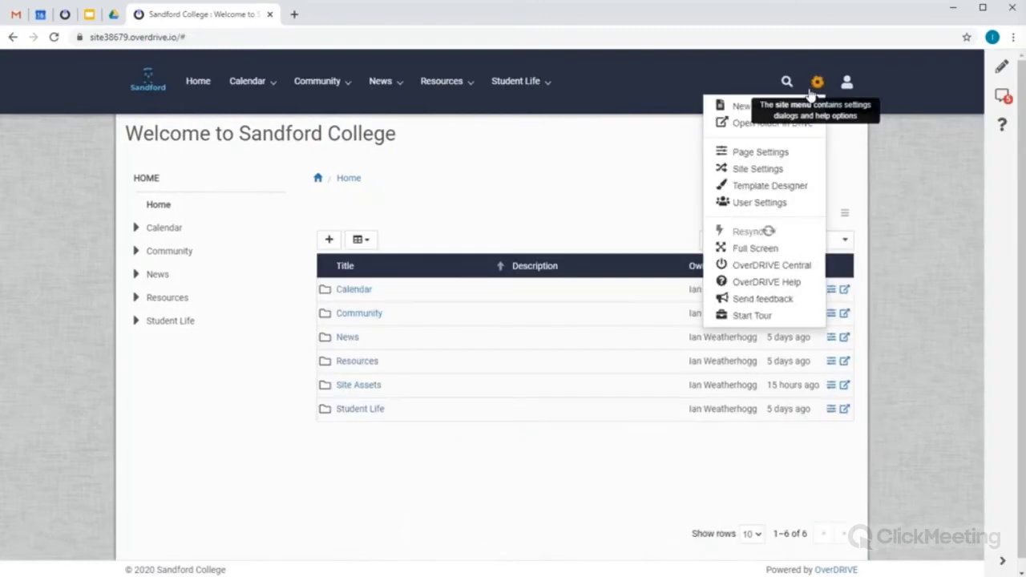
left_click(769, 188)
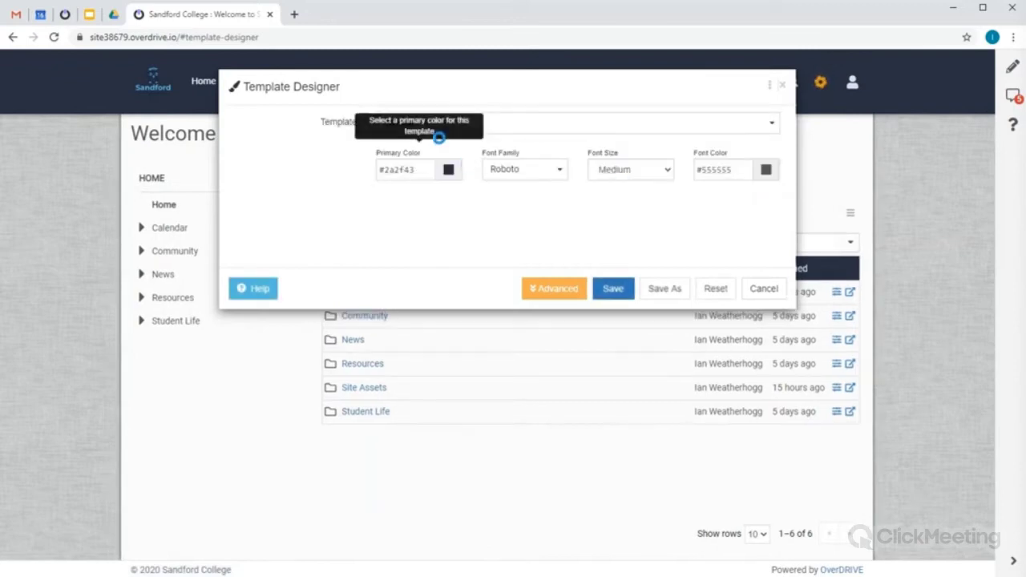
left_click(539, 126)
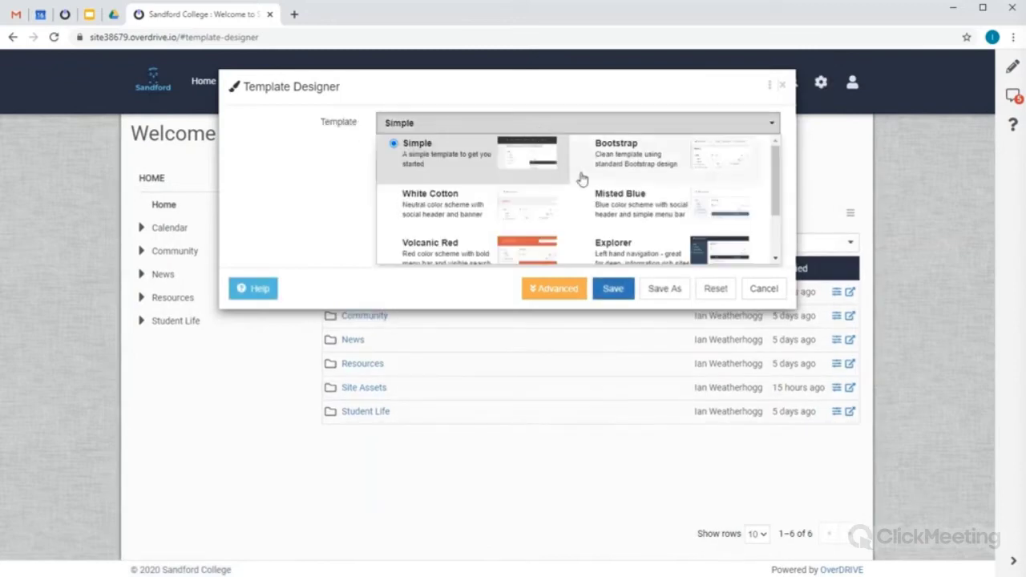
left_click(615, 208)
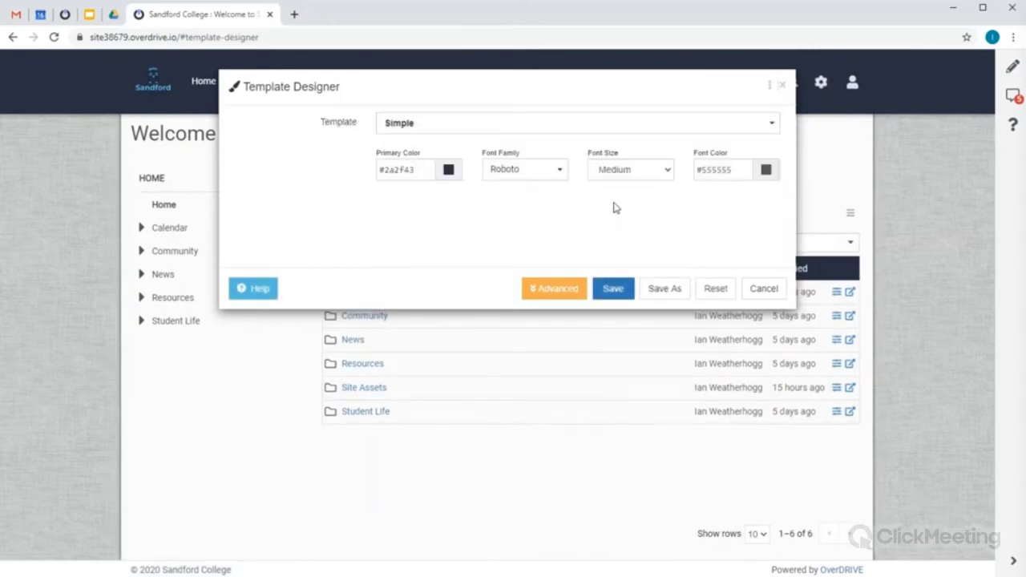
left_click(564, 291)
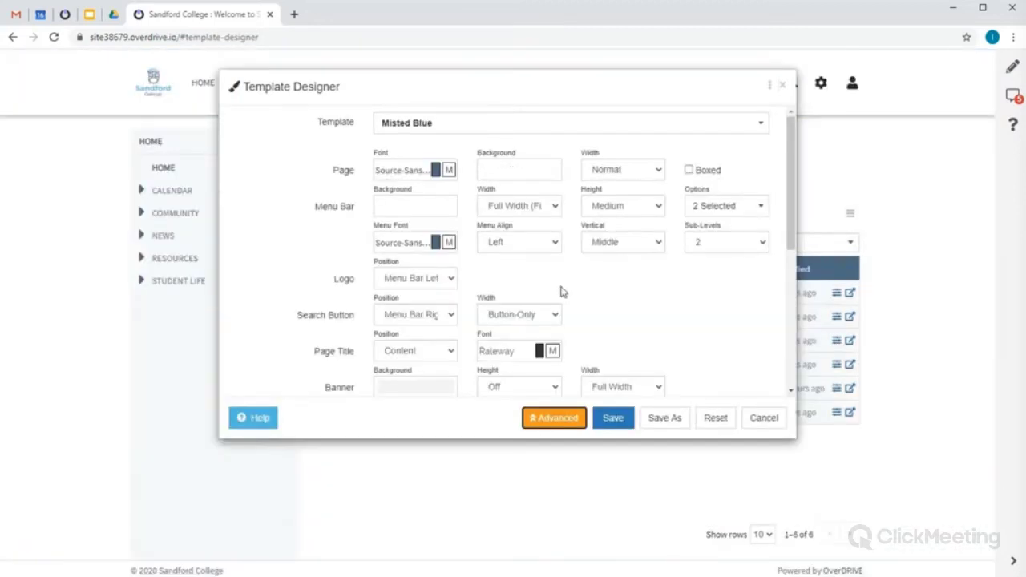
scroll(622, 288, "down", 3)
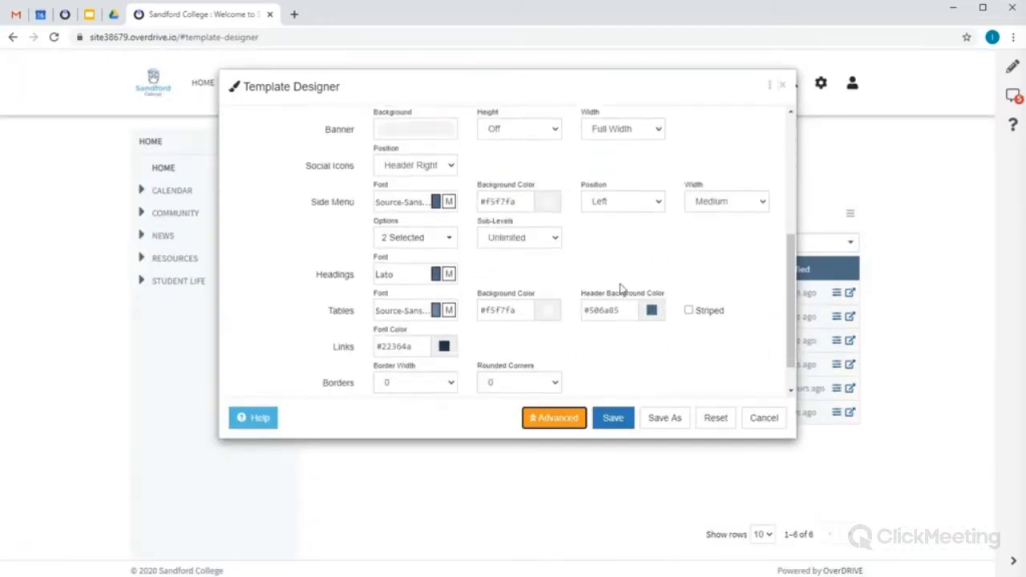
left_click(622, 201)
left_click(607, 213)
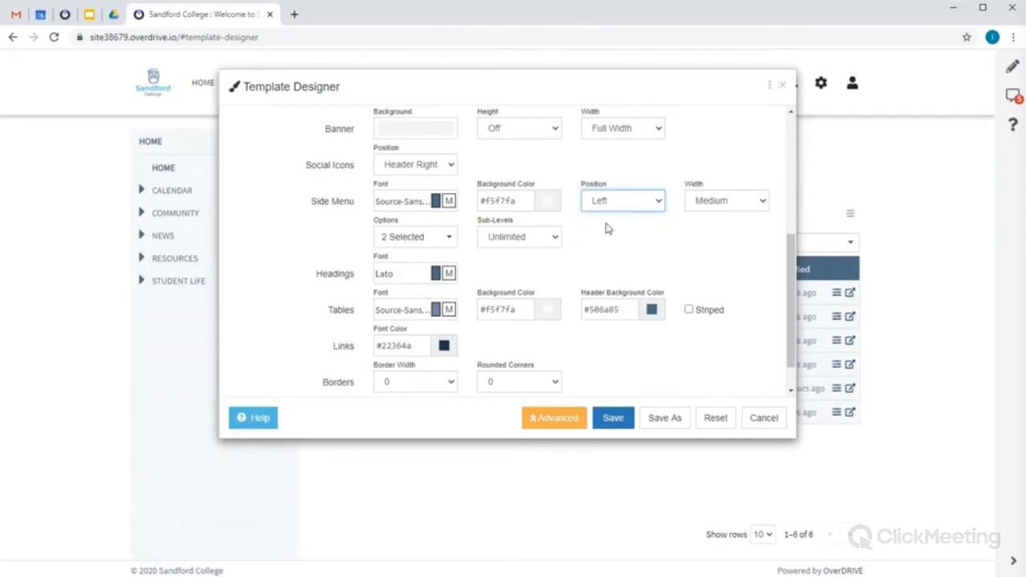
left_click(613, 418)
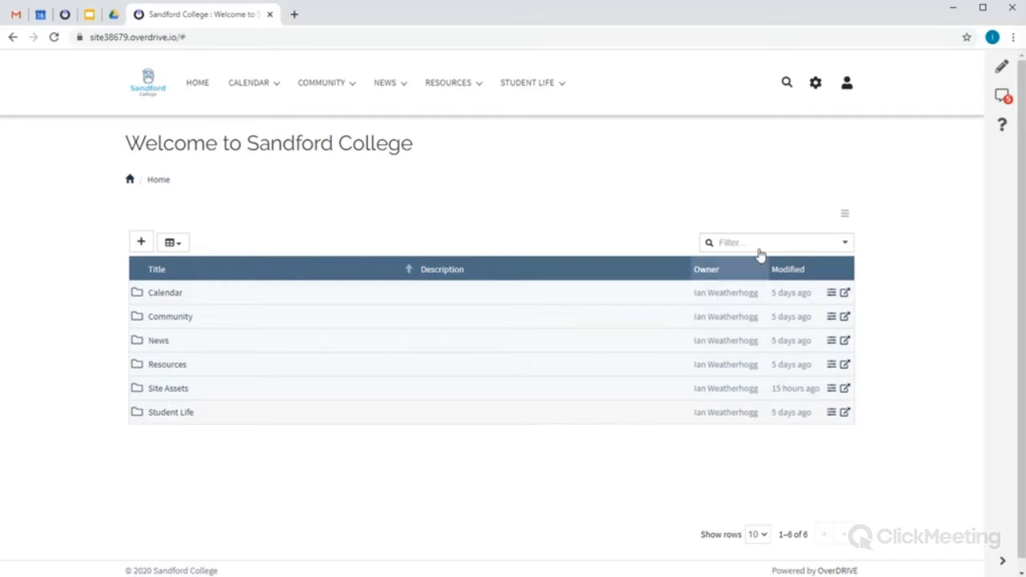
left_click(999, 71)
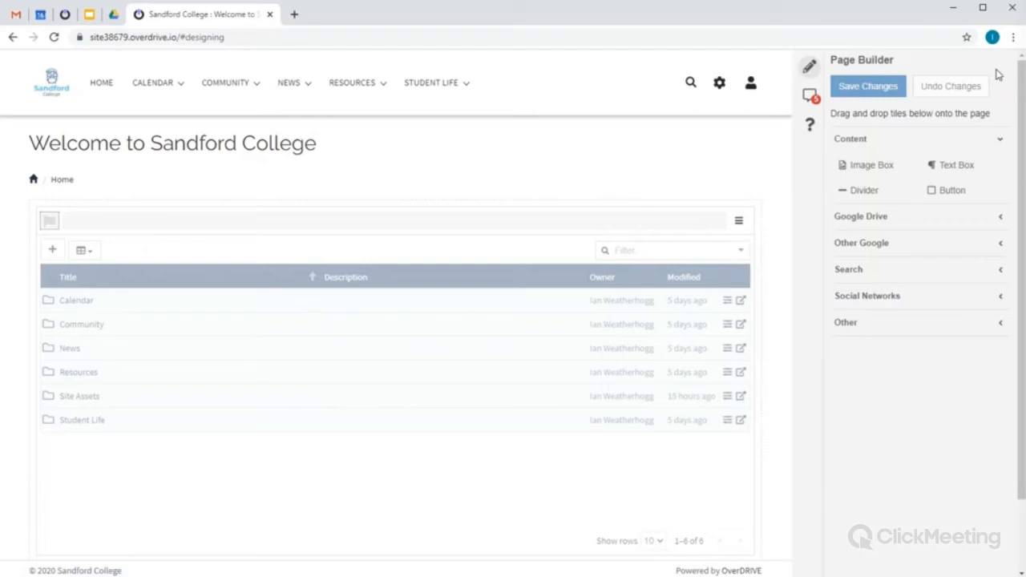
Step: Add an Image Box above the folder list showing StudentMain.jpg fitted to tile, then preview
left_click_drag(864, 165, 65, 223)
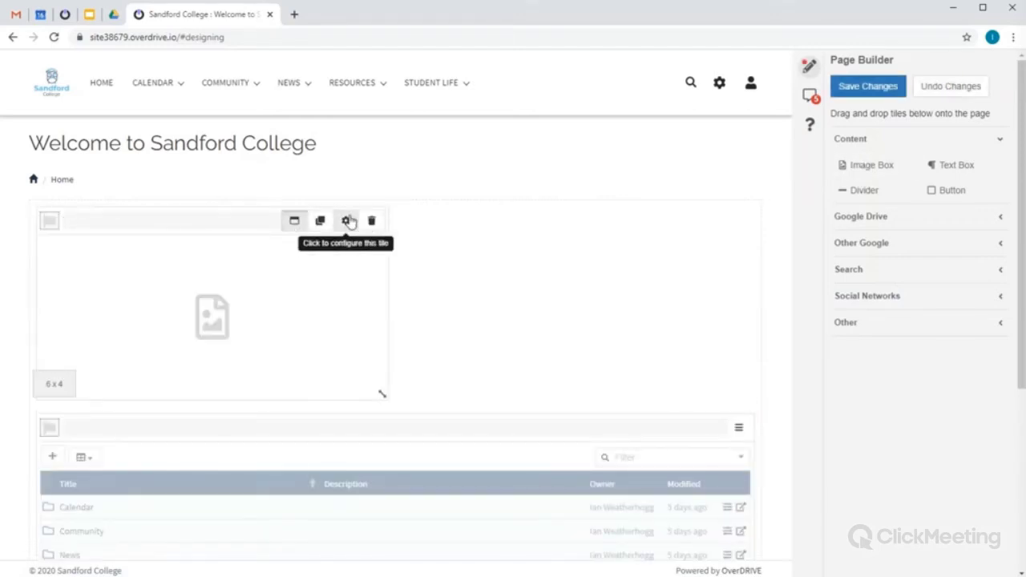
left_click(351, 220)
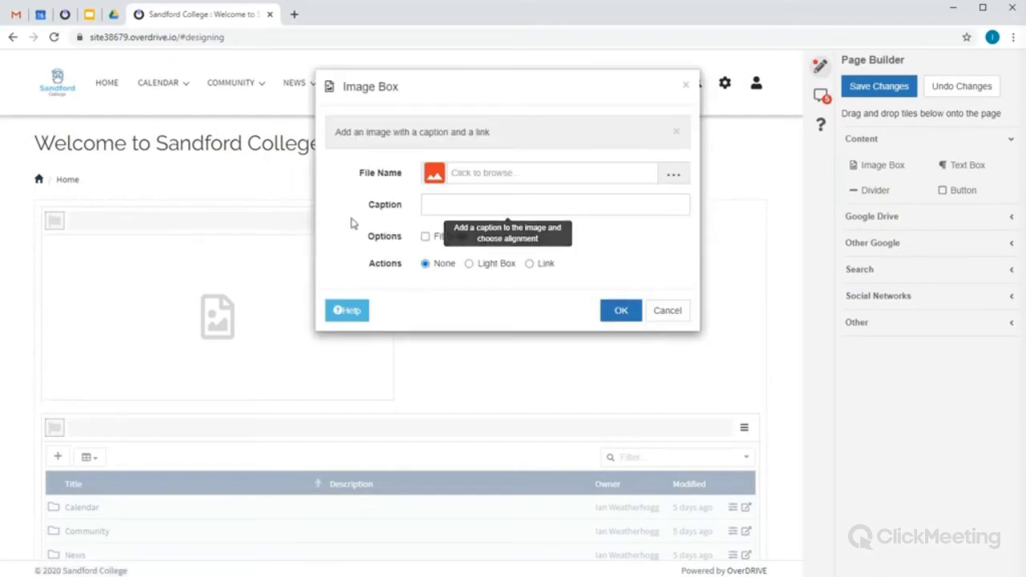
left_click(502, 171)
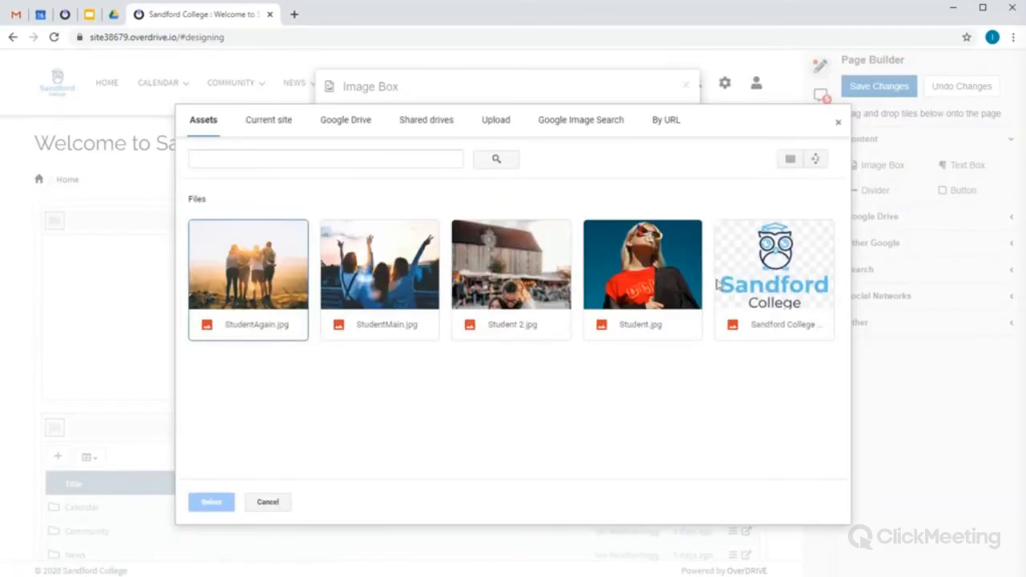
left_click(381, 266)
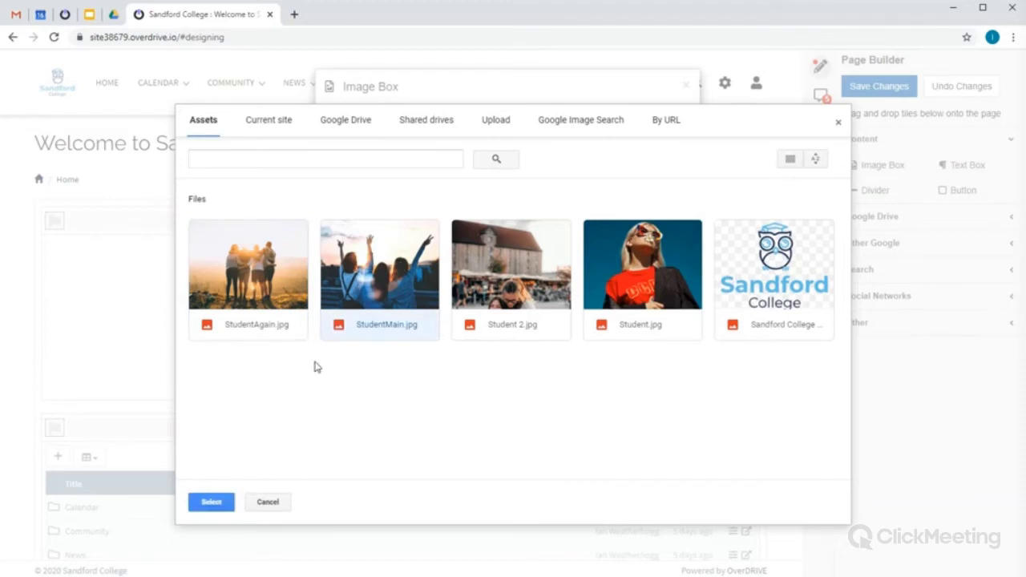
left_click(211, 502)
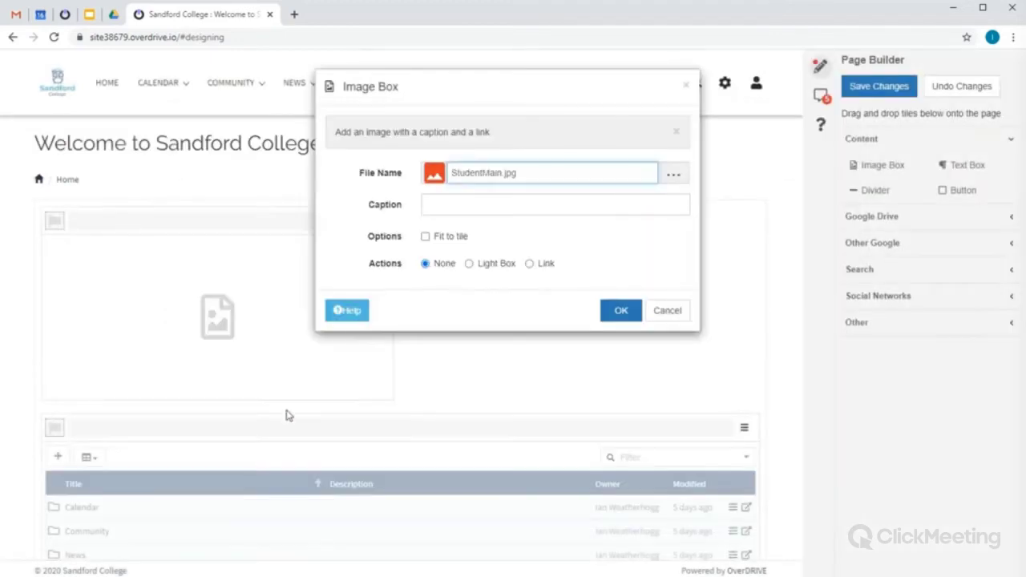
left_click(425, 237)
left_click(613, 313)
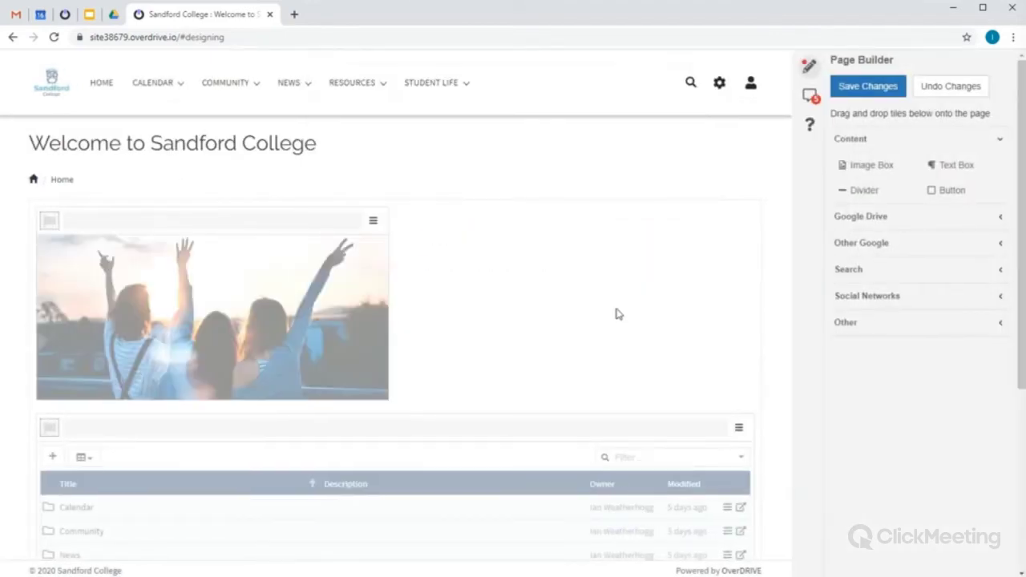
left_click(808, 69)
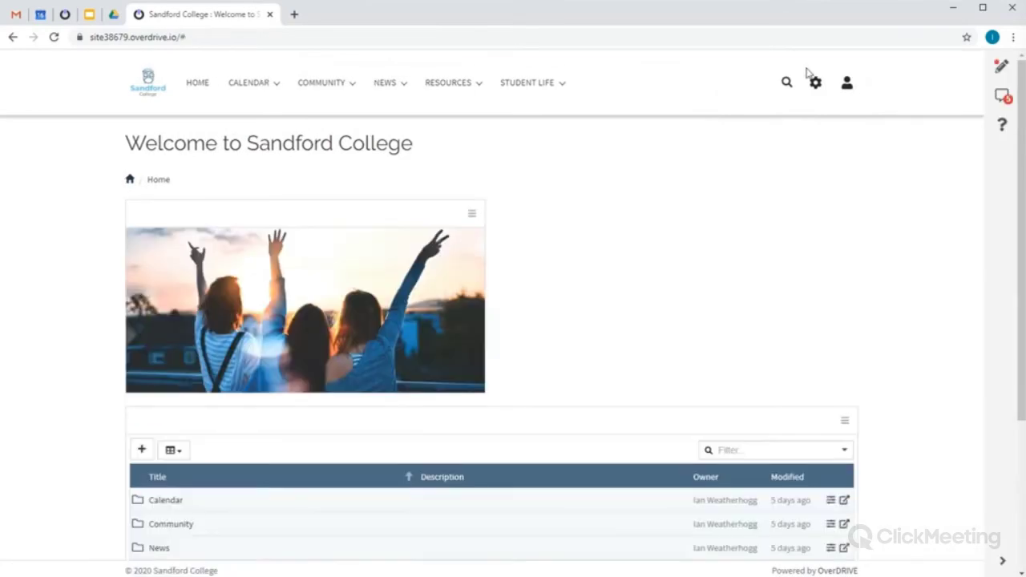
Step: Hide the student photo's header and stretch it into a full-width 12 x 3 banner
left_click(1002, 70)
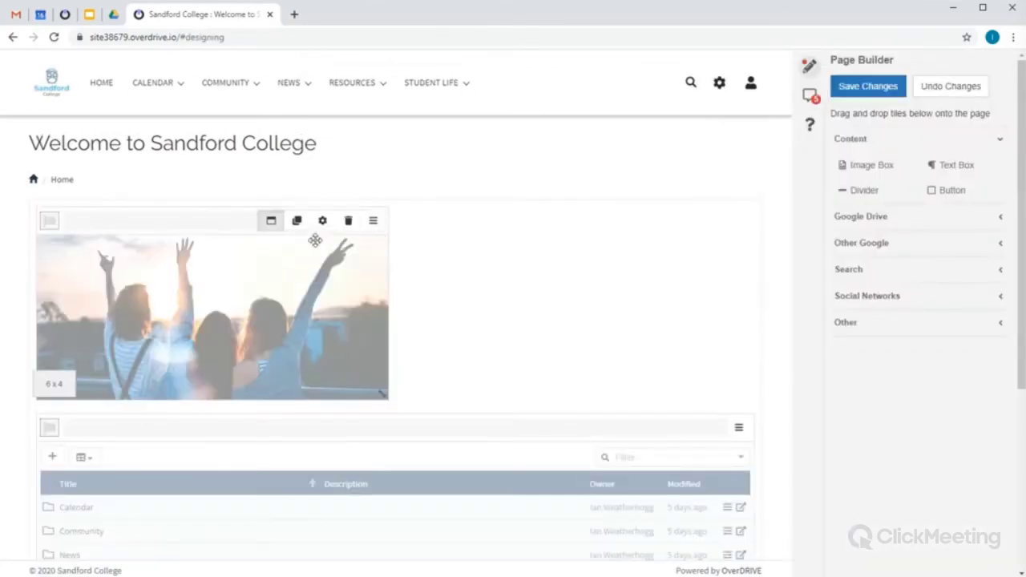
left_click(275, 228)
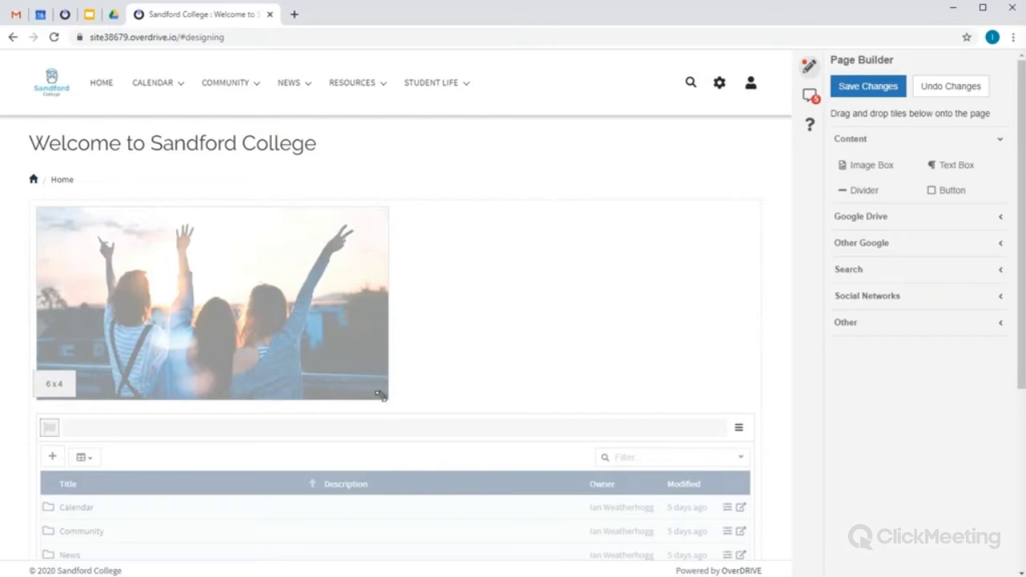
left_click_drag(383, 397, 761, 358)
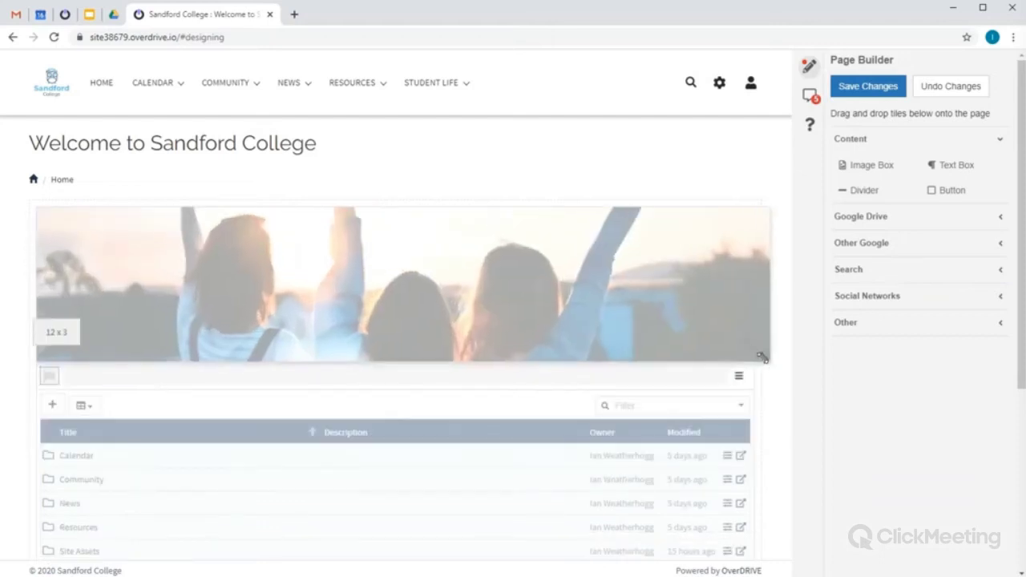
Step: Delete the folder list tile and add Google Calendar and Contacts tiles below the banner
mouse_move(554, 492)
left_click(714, 377)
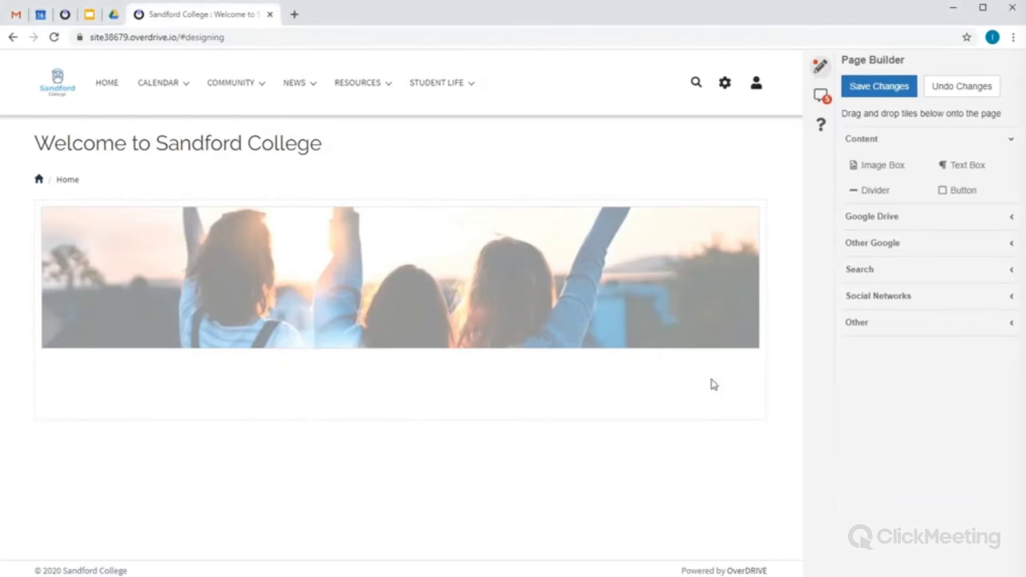
left_click(870, 216)
left_click(887, 300)
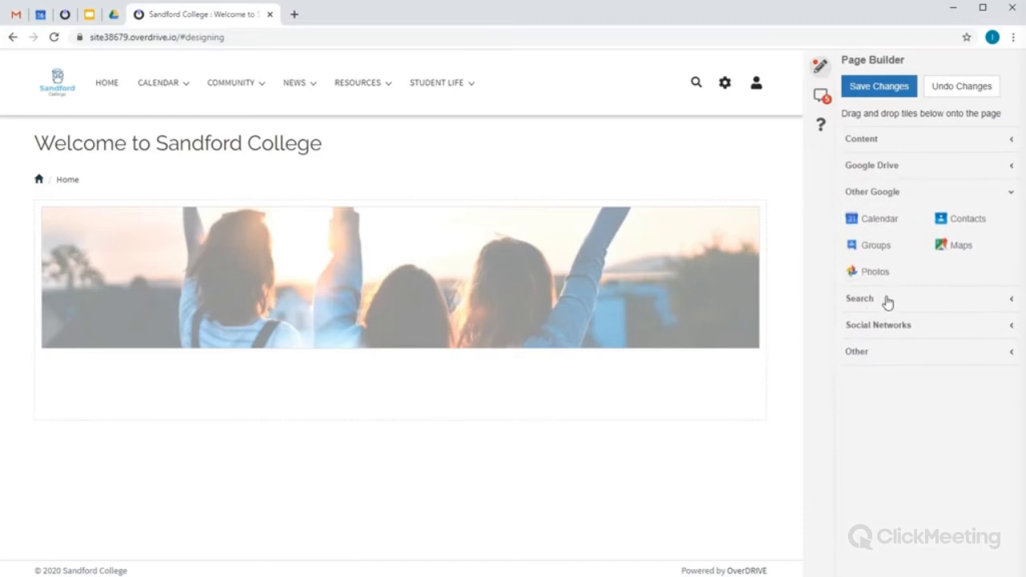
left_click(876, 229)
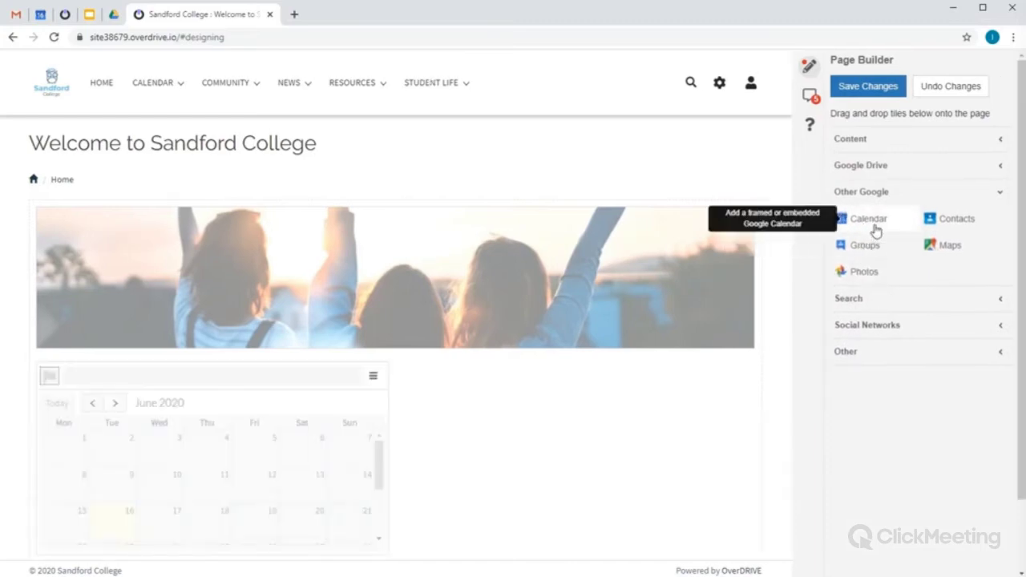
left_click(943, 222)
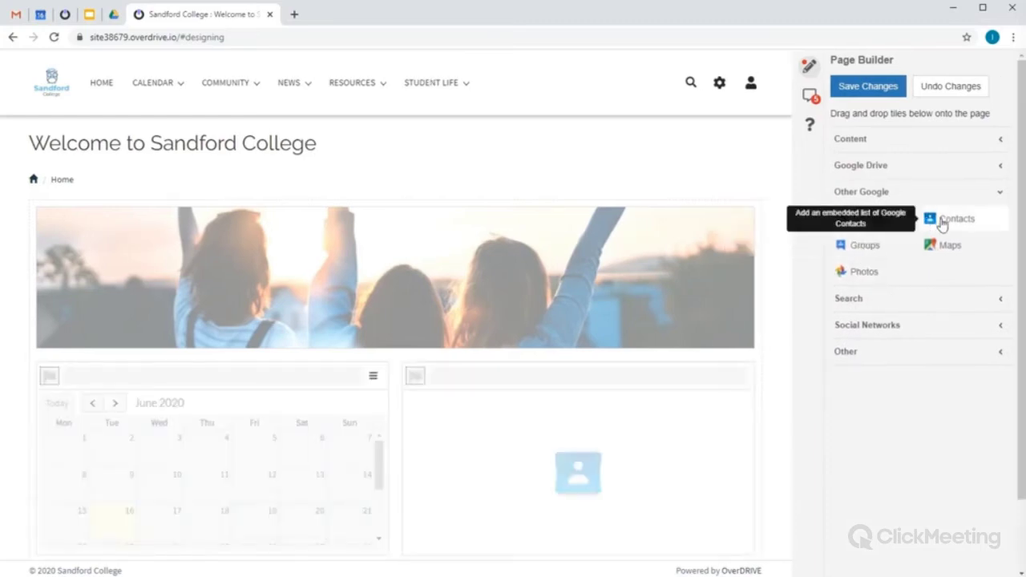
Step: Add a Twitter timeline tile and a YouTube video tile beneath them
left_click(871, 327)
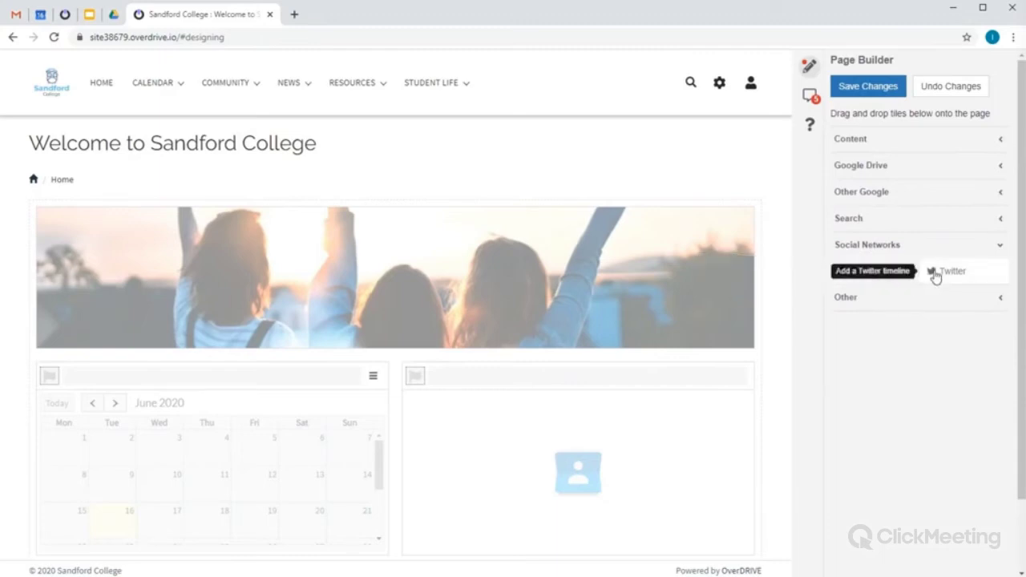
left_click(935, 272)
left_click(847, 300)
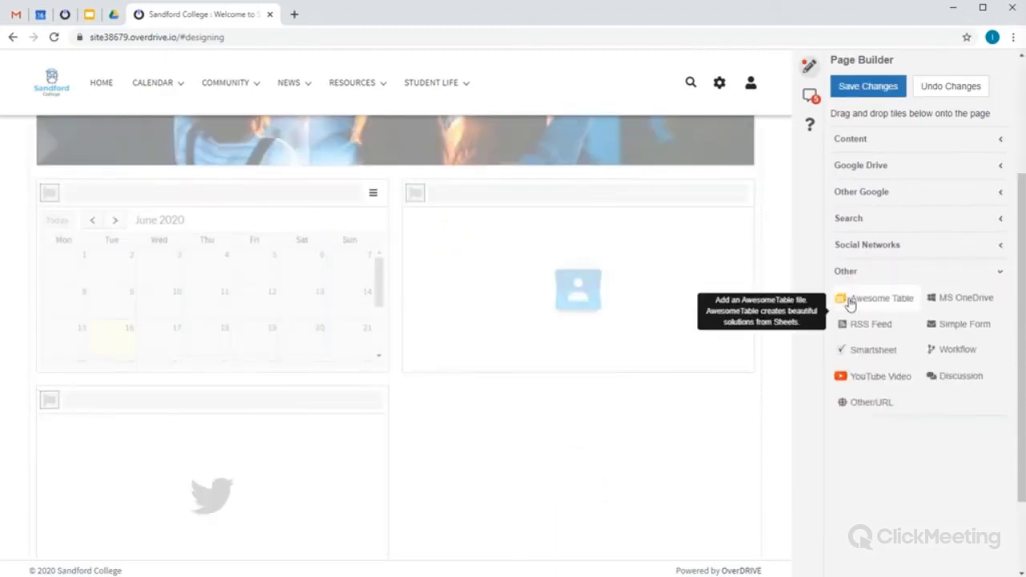
left_click(870, 377)
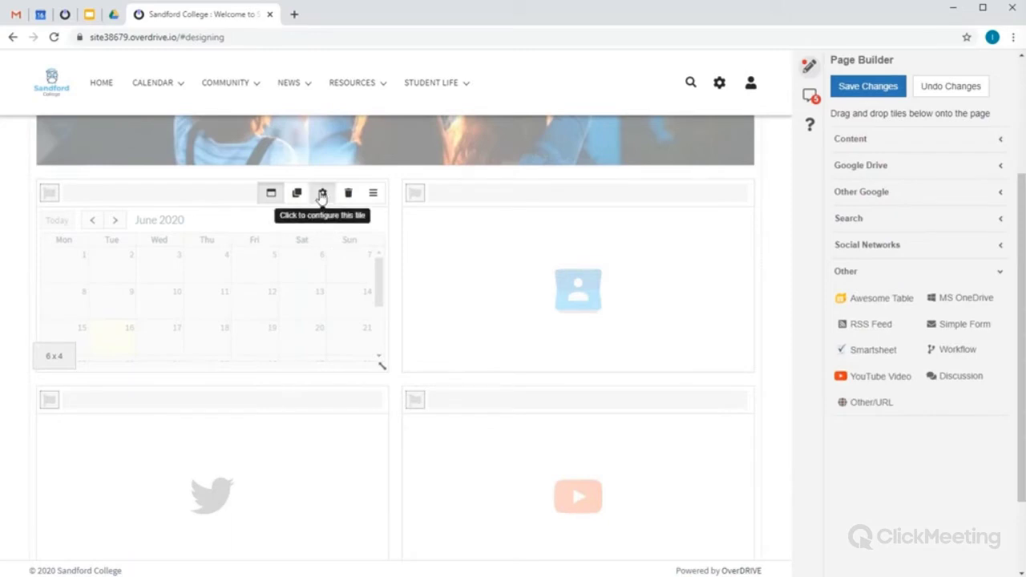
Step: Set the calendar tile to embed The College Calendar in Agenda view
left_click(322, 194)
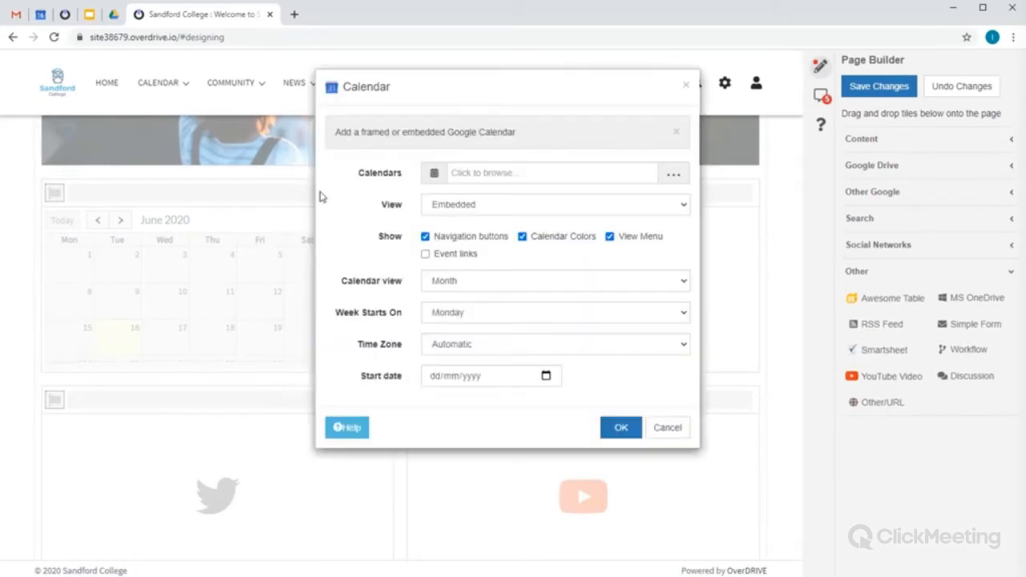
left_click(531, 172)
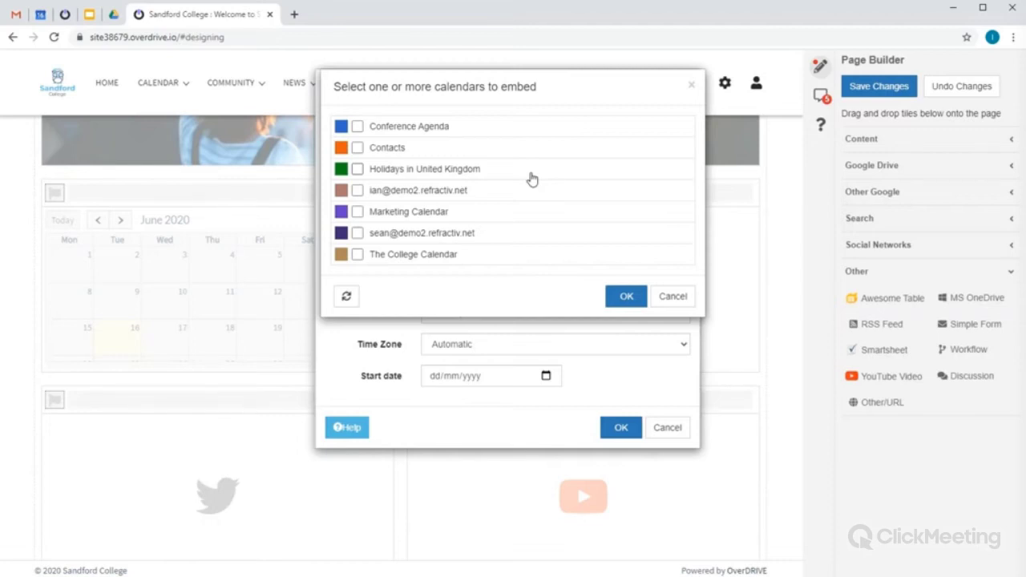
left_click(441, 255)
left_click(614, 300)
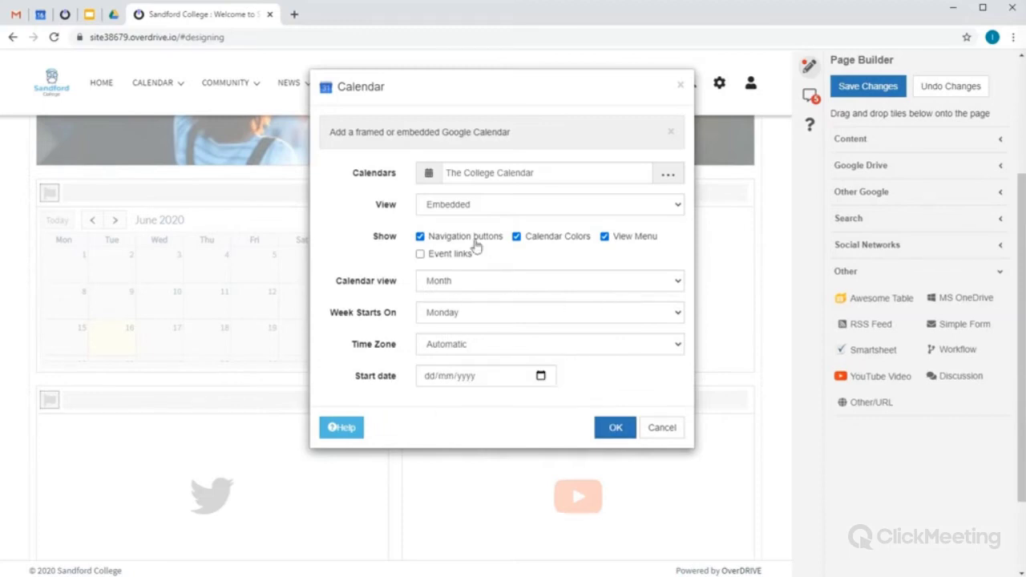
left_click(450, 281)
left_click(443, 331)
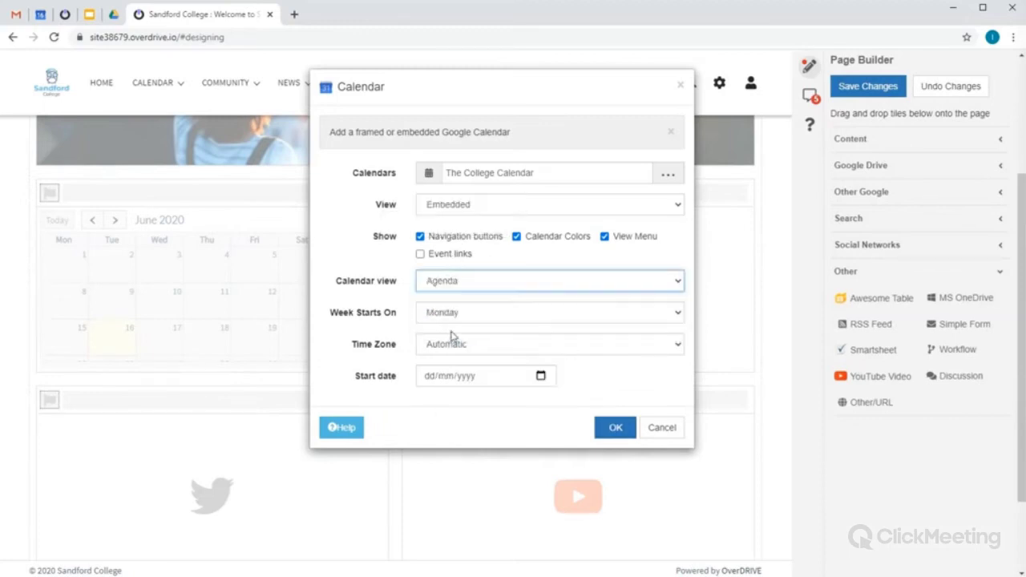
Step: Apply the calendar settings, then set the Contacts tile to show the Staff (60) group
left_click(603, 431)
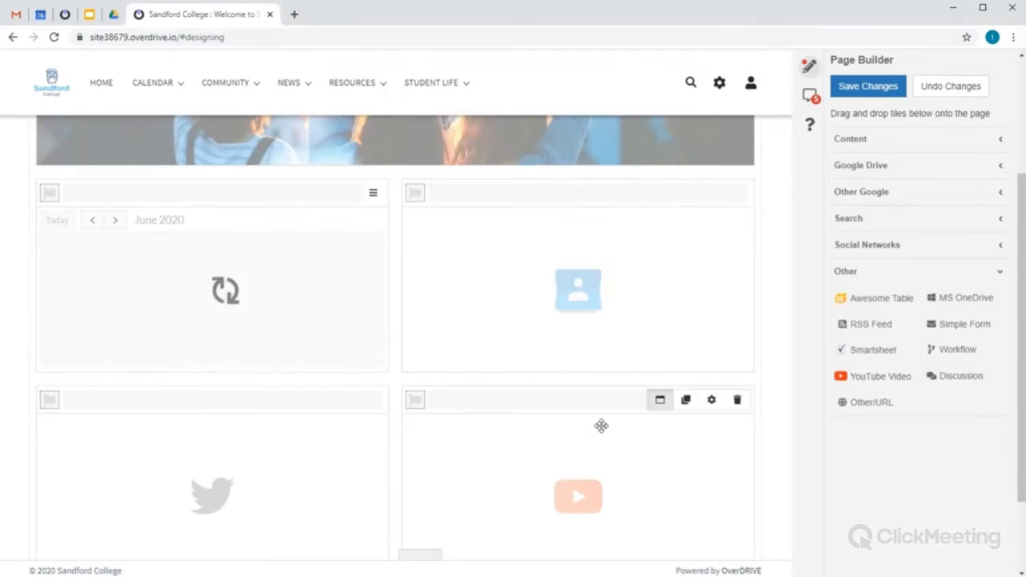
left_click(712, 195)
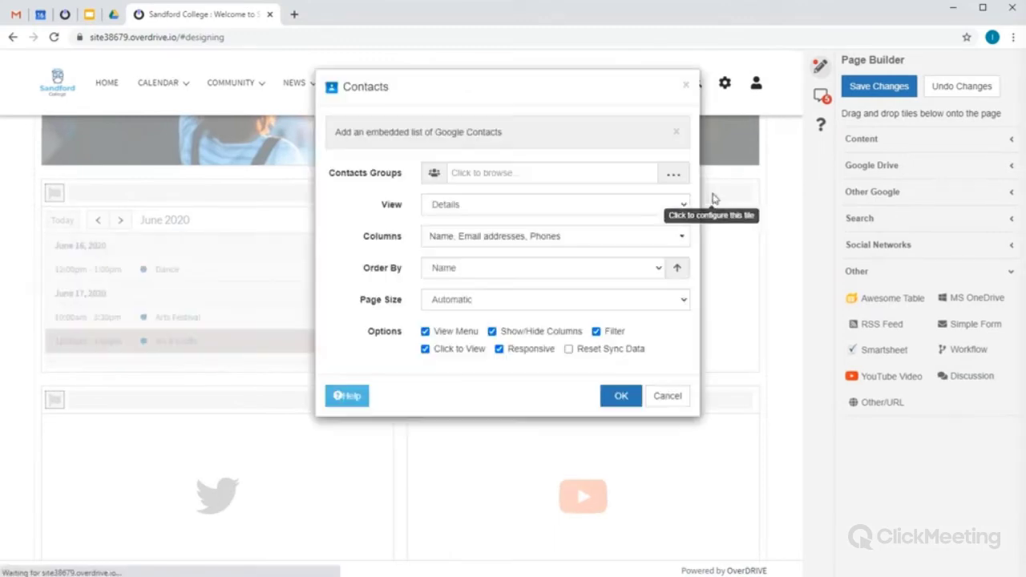
left_click(535, 171)
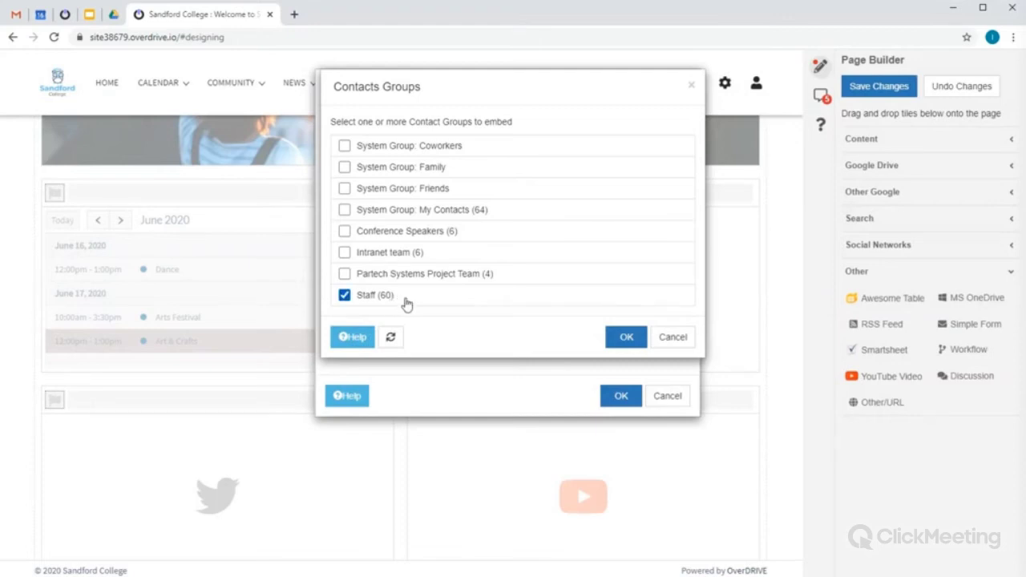
left_click(626, 338)
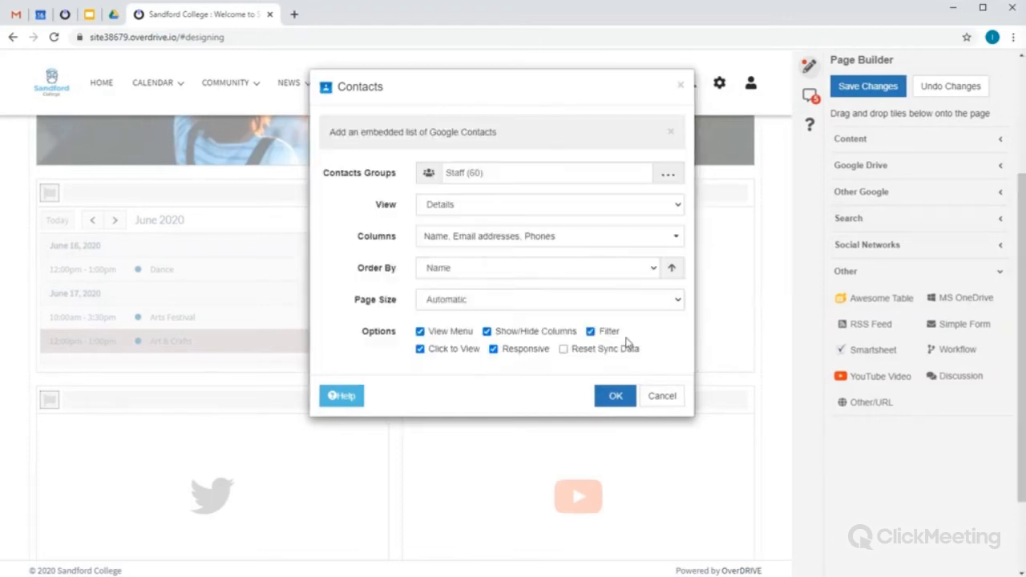
left_click(612, 395)
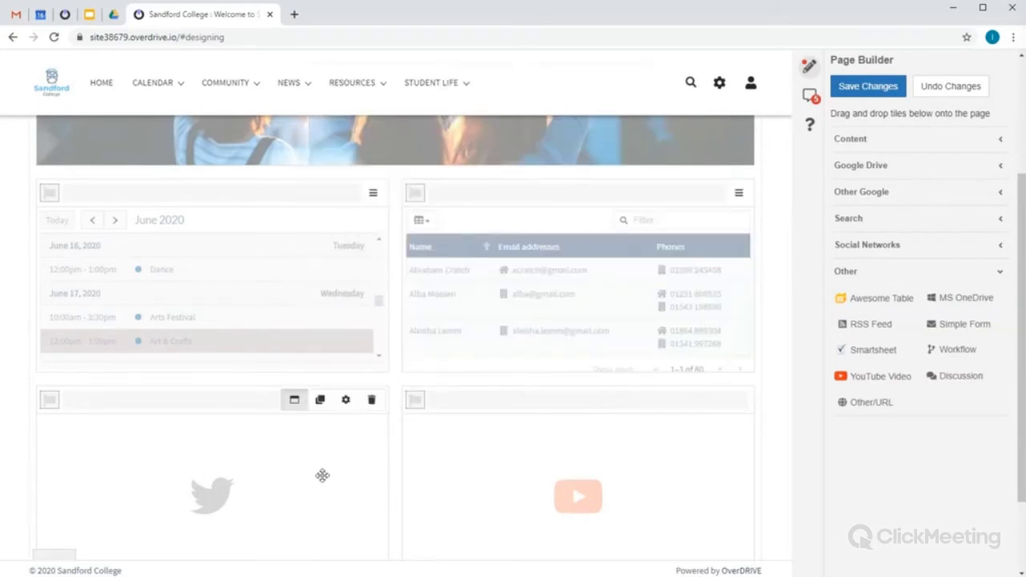
Step: Embed 'Welcome Video - Sandford College' in the YouTube tile by searching its pasted URL
left_click(712, 400)
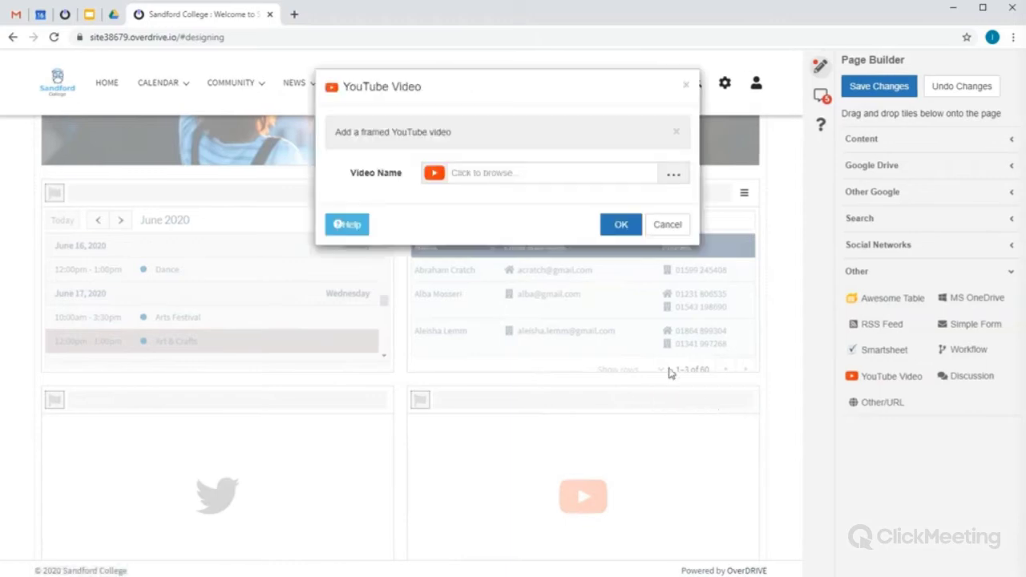
left_click(518, 176)
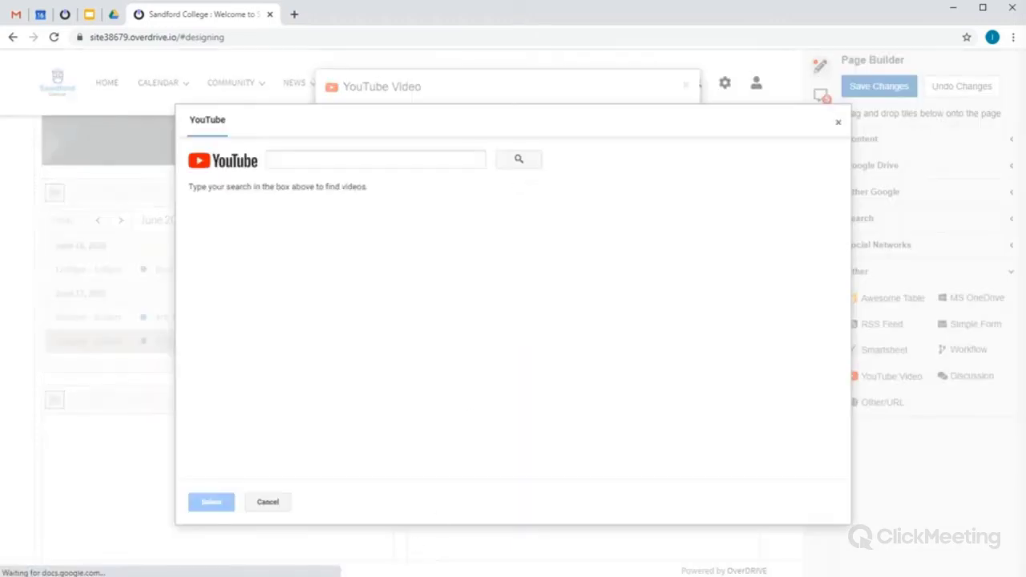
left_click(324, 159)
type("https://www.youtube.com/watch?v=p2WpqgLokvM")
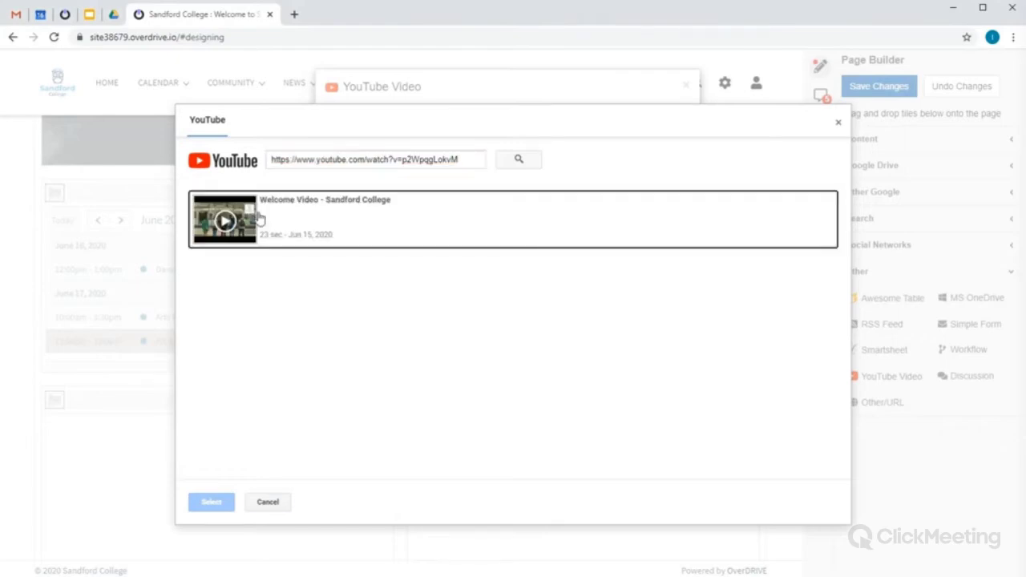
double_click(295, 217)
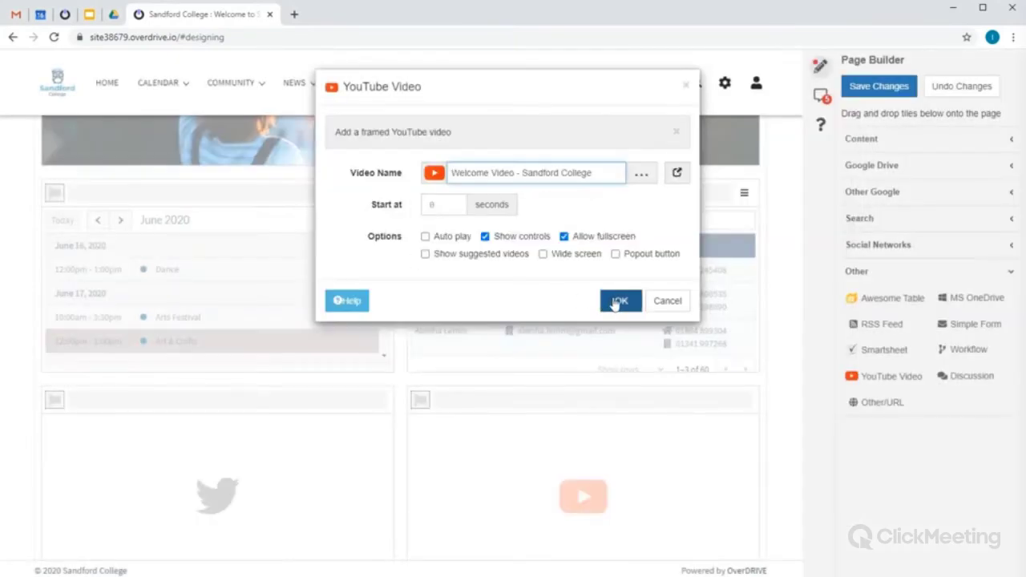
left_click(617, 301)
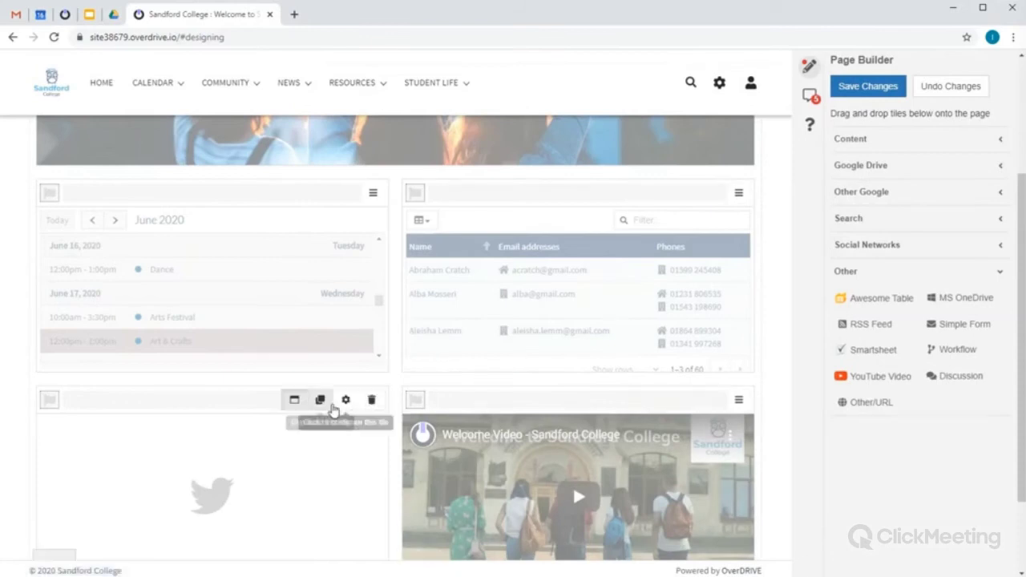
Step: Point the Twitter tile at the college's Twitter profile and save the homepage changes
left_click(343, 402)
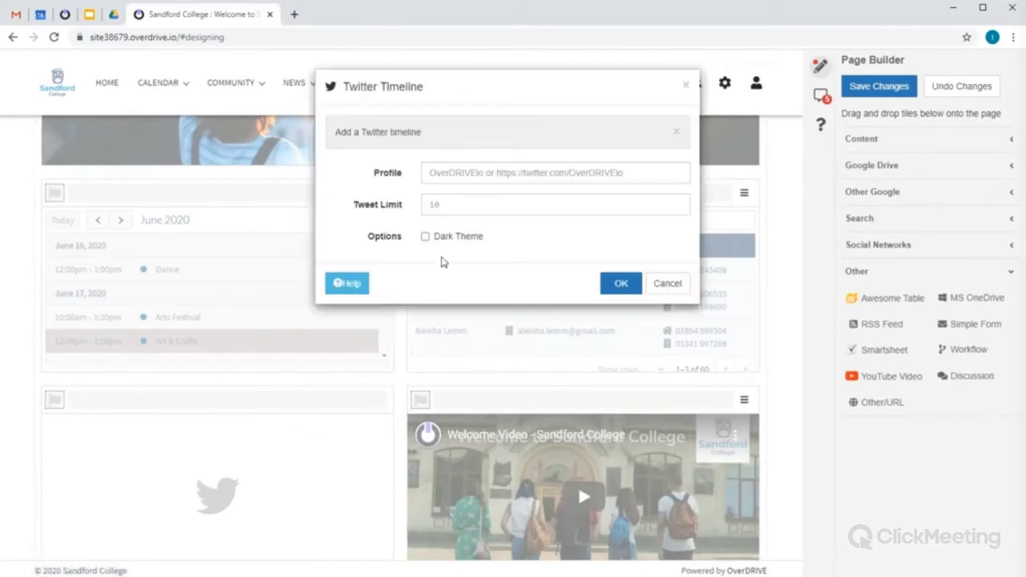
left_click(471, 173)
left_click(475, 202)
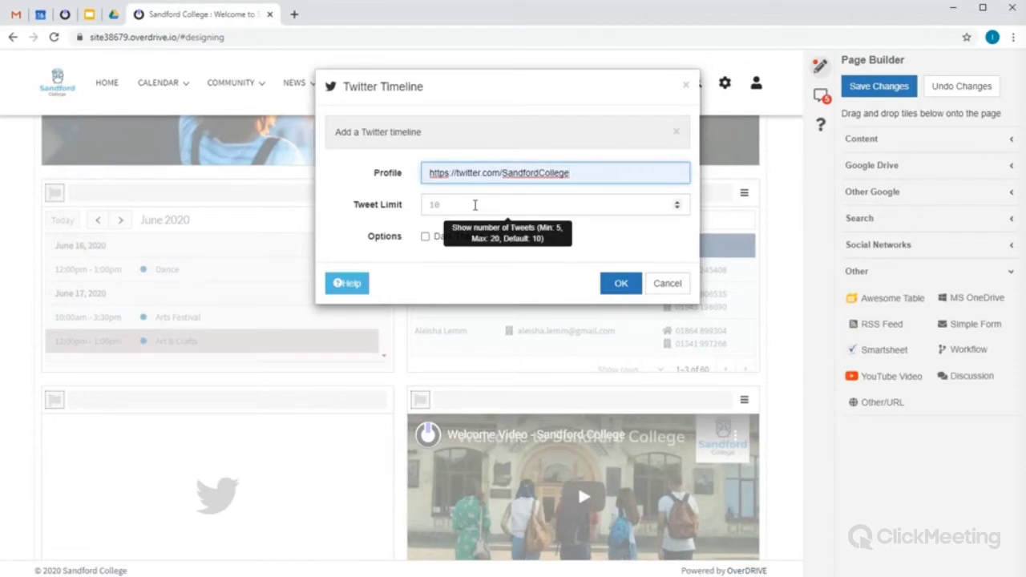
left_click(617, 283)
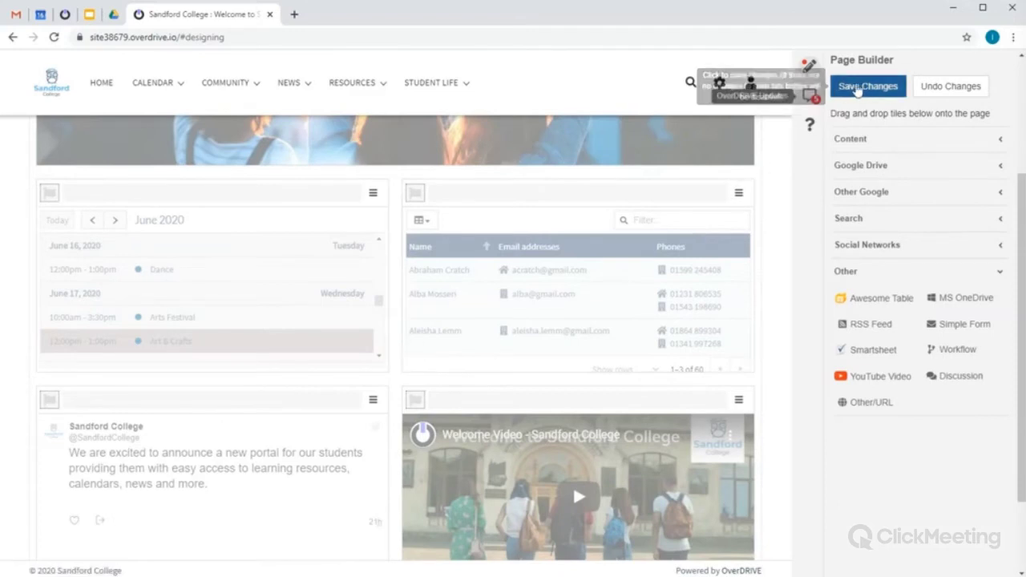
left_click(861, 88)
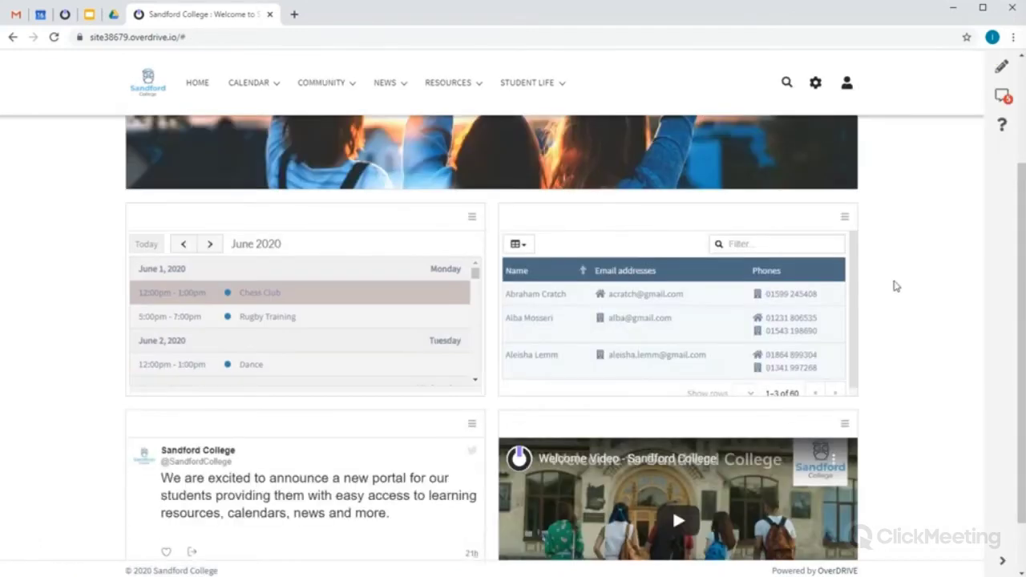
Step: Return to the top of the homepage and go to the RESOURCES page
scroll(896, 287, "up", 3)
scroll(897, 286, "up", 1)
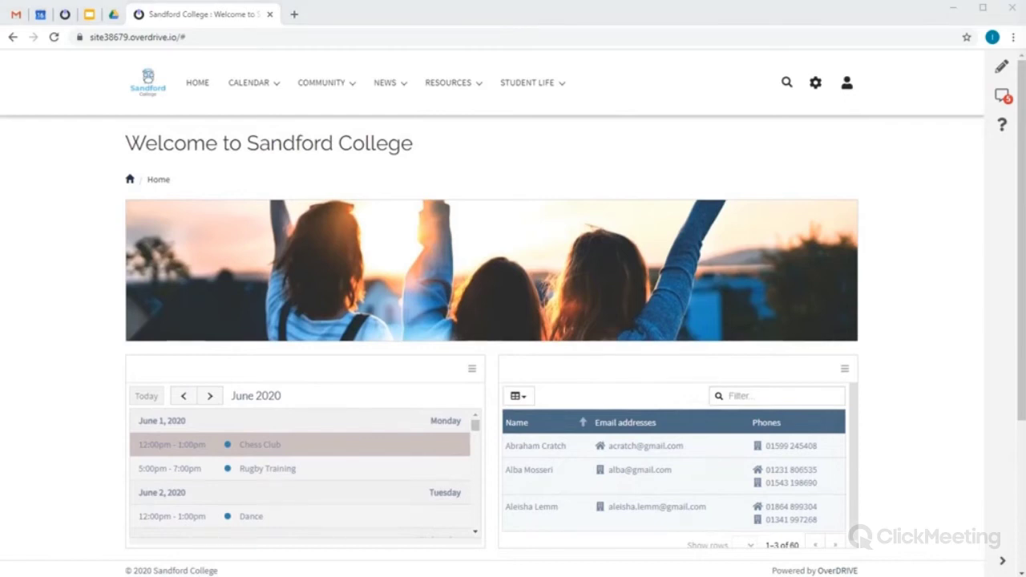
left_click(451, 88)
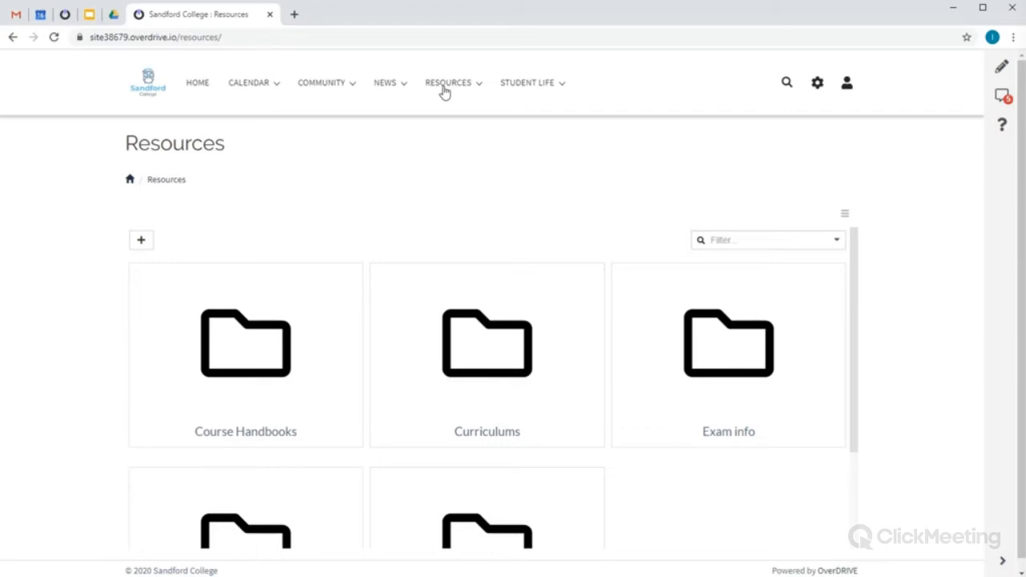
Step: Open the Flash cards folder in the Learning Resource Centre and switch its slides to edit mode
left_click(446, 90)
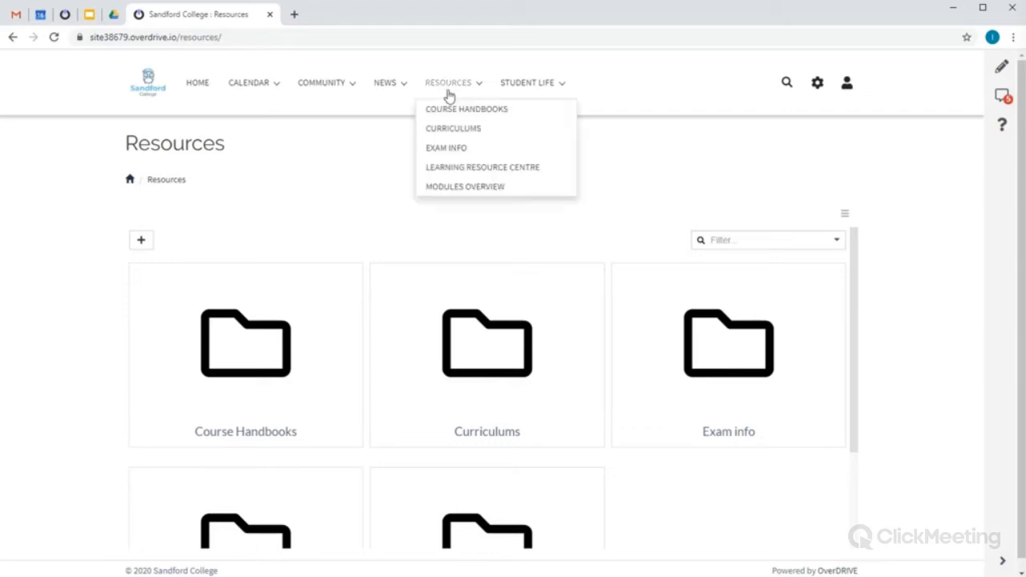
left_click(470, 175)
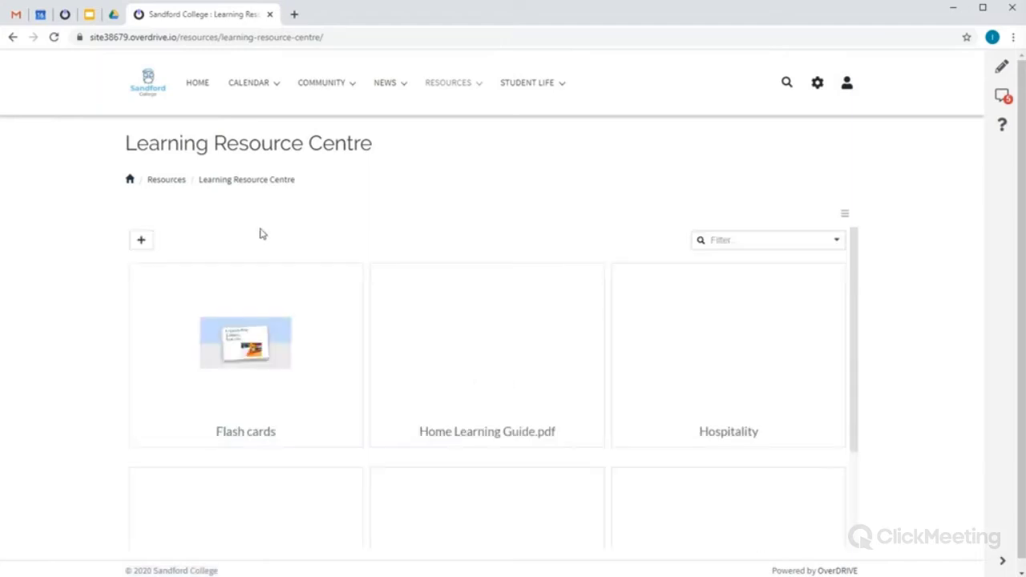
left_click(142, 241)
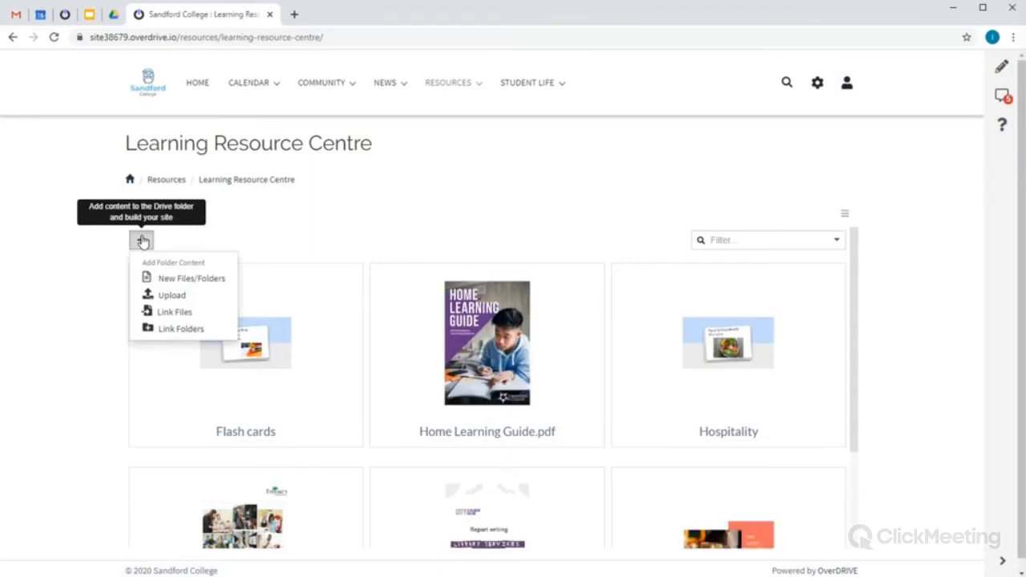
scroll(367, 372, "down", 2)
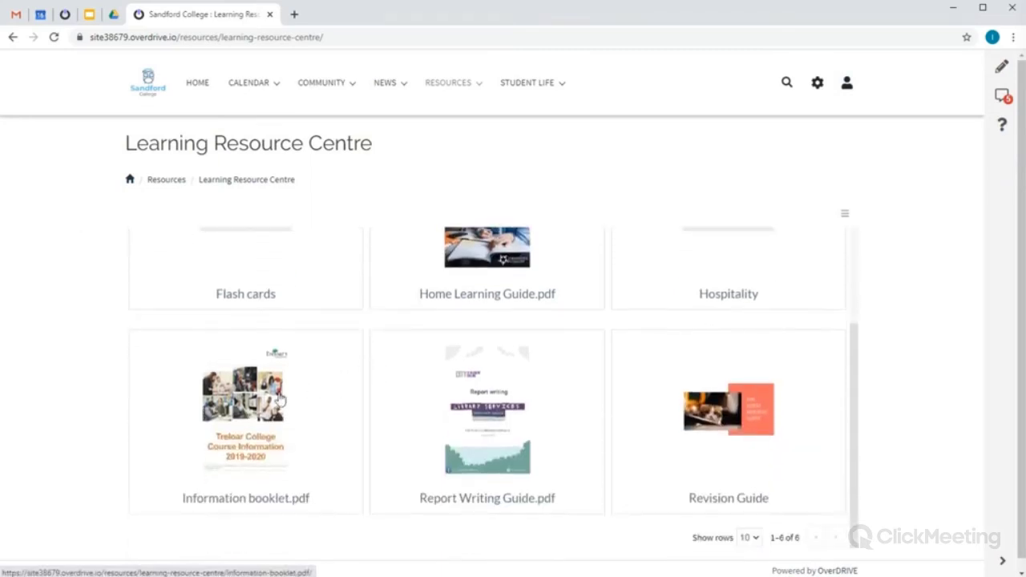
left_click(285, 271)
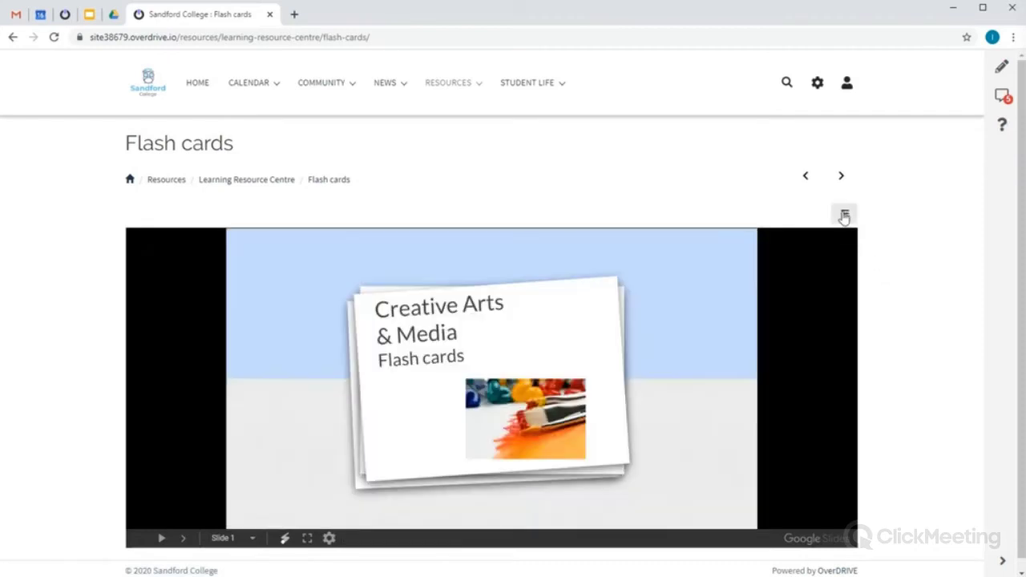
left_click(844, 214)
left_click(792, 270)
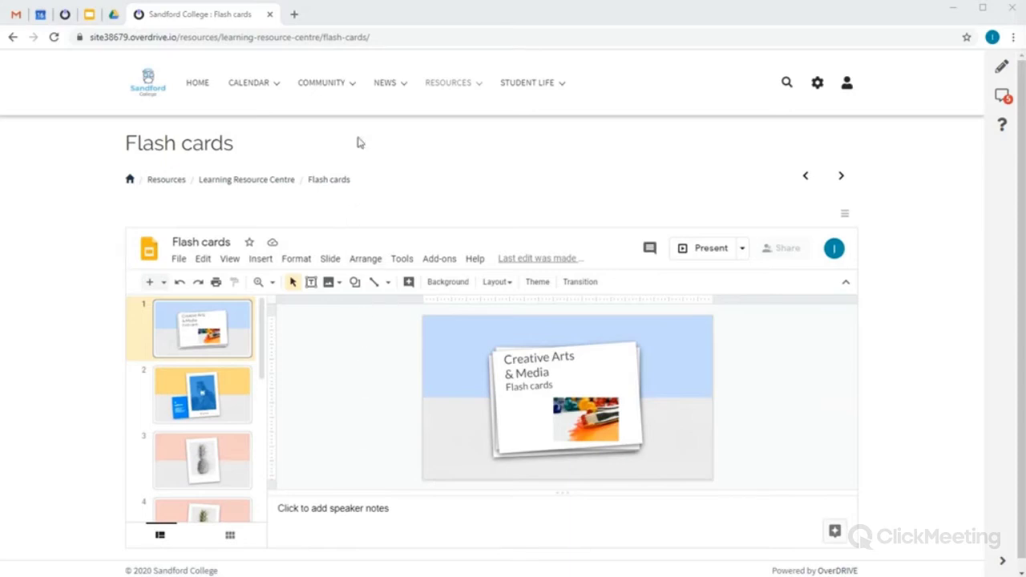
Step: Show NEWS > BLOG as a blog list and read the College Open Day post
mouse_move(384, 87)
left_click(385, 111)
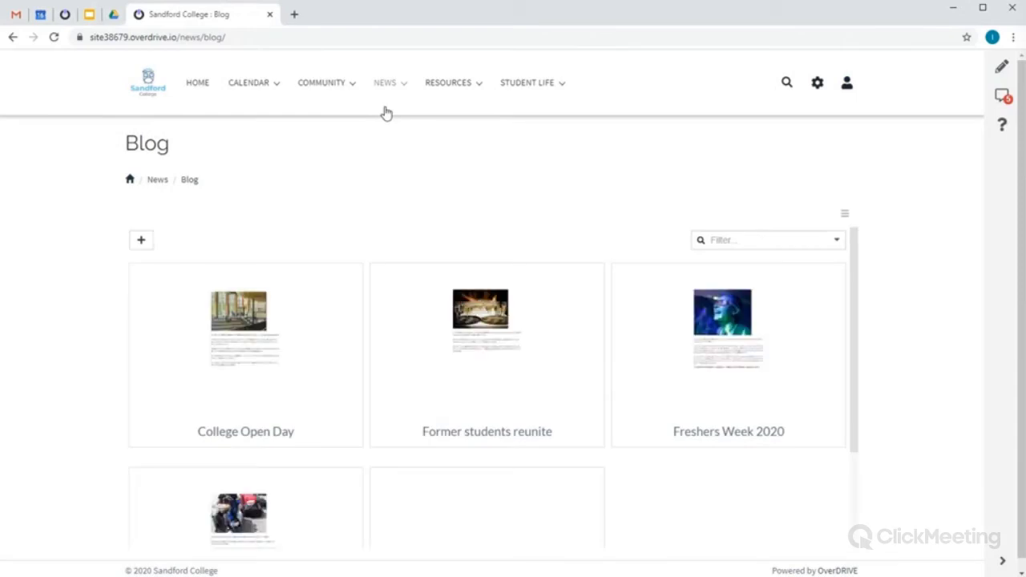
left_click(843, 216)
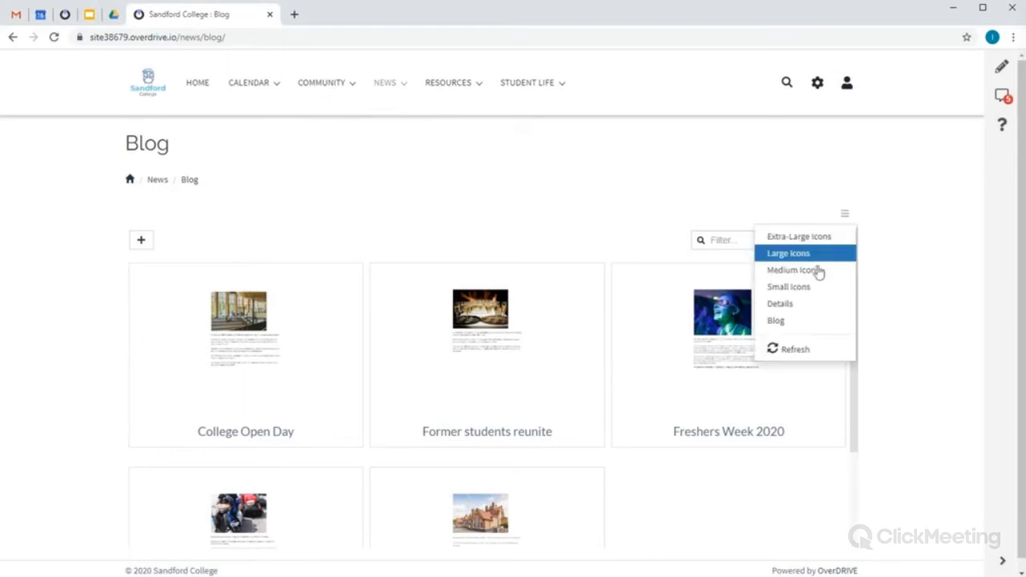
left_click(786, 322)
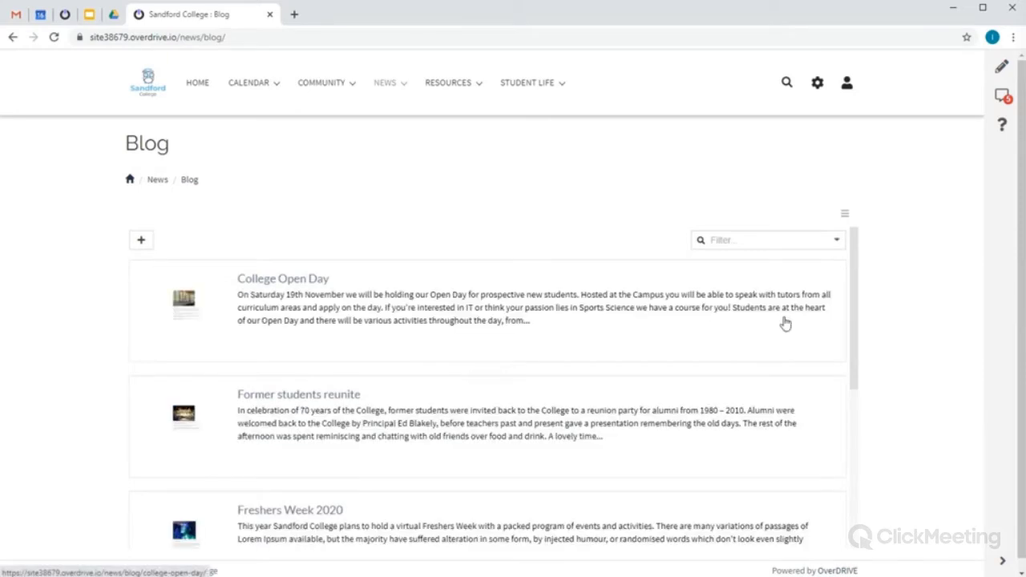
left_click(420, 304)
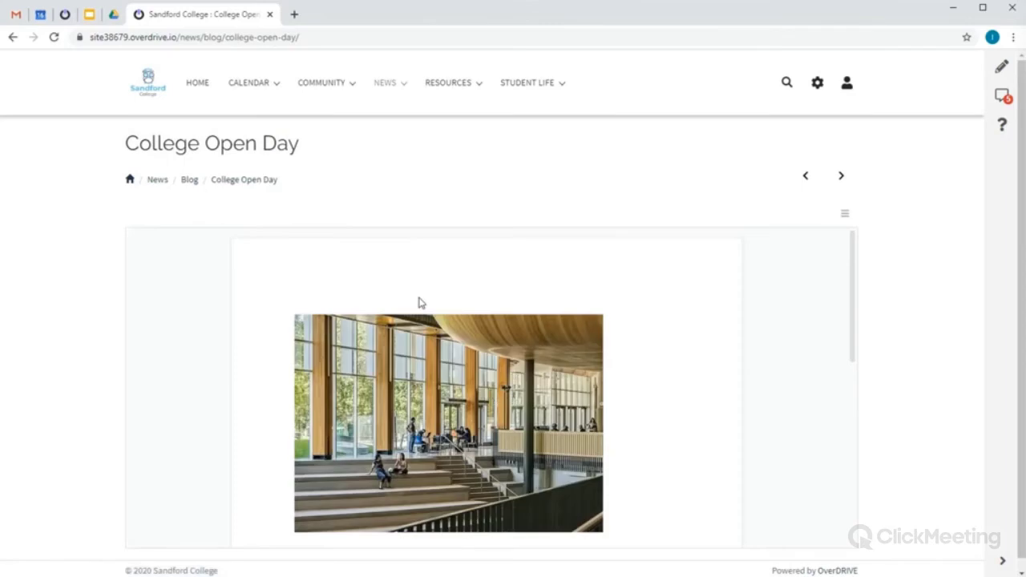
scroll(488, 253, "down", 3)
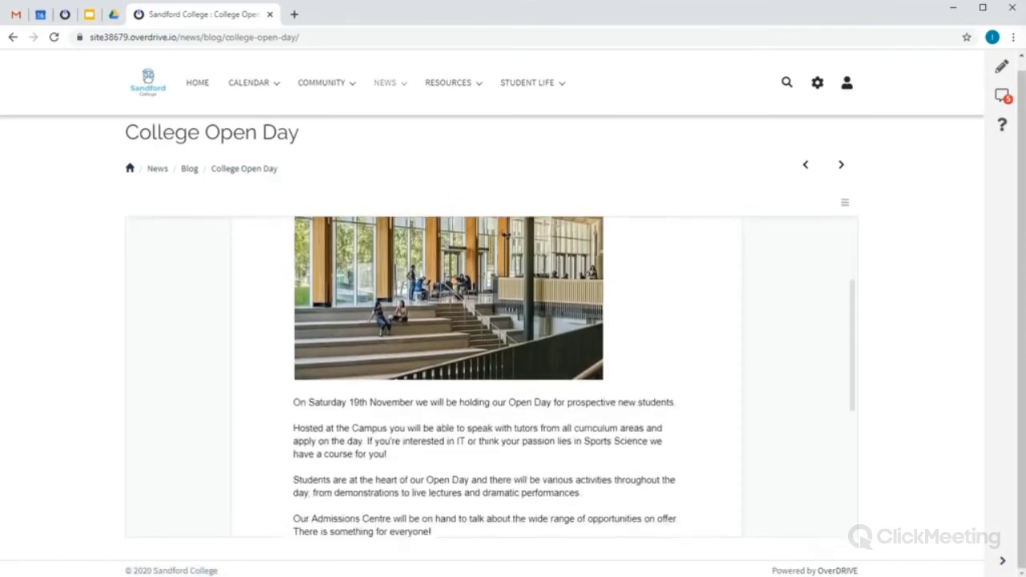
Step: Visit the STUDENT LIFE > STUDENT SUPPORT page, then COMMUNITY > ALUMNI
mouse_move(524, 85)
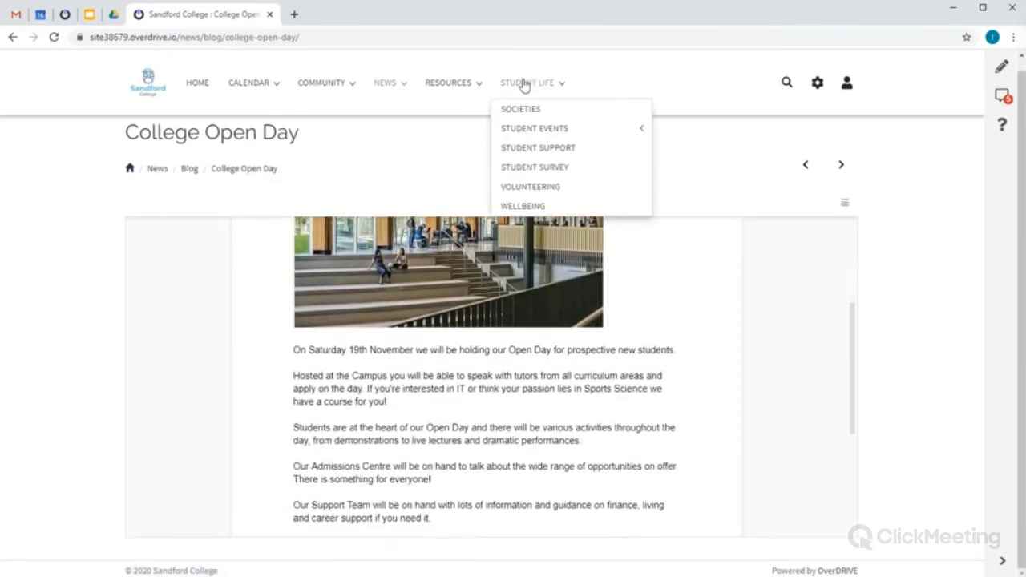
left_click(533, 150)
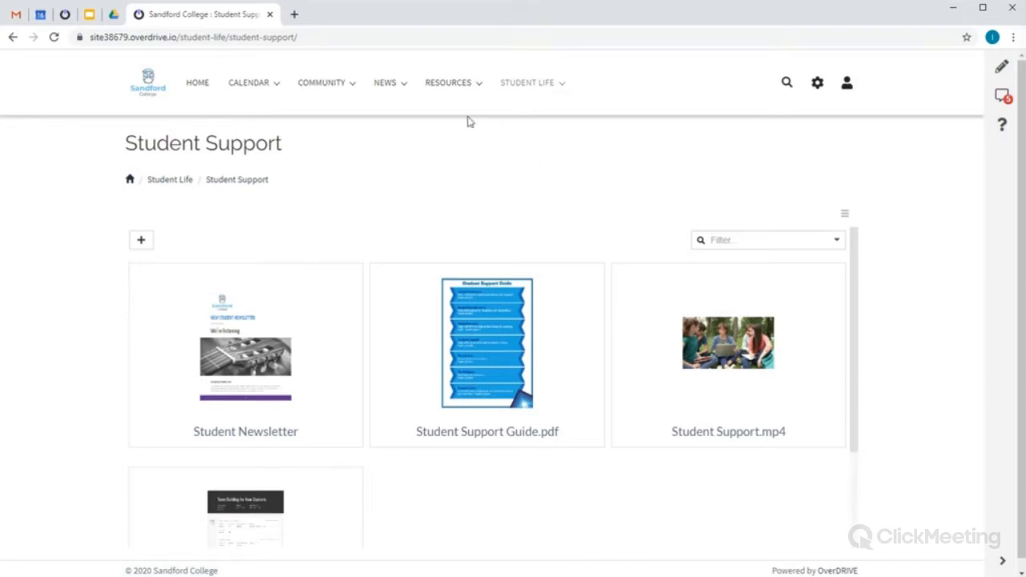
left_click(339, 84)
left_click(313, 109)
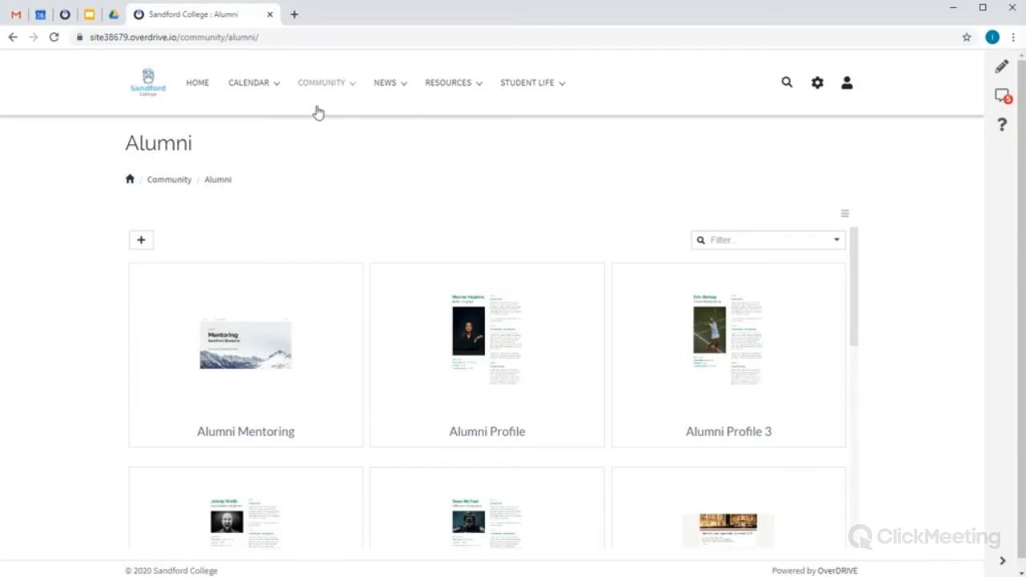
Step: Go back to the site home page, then return to the presentation's Demo slide
left_click(130, 179)
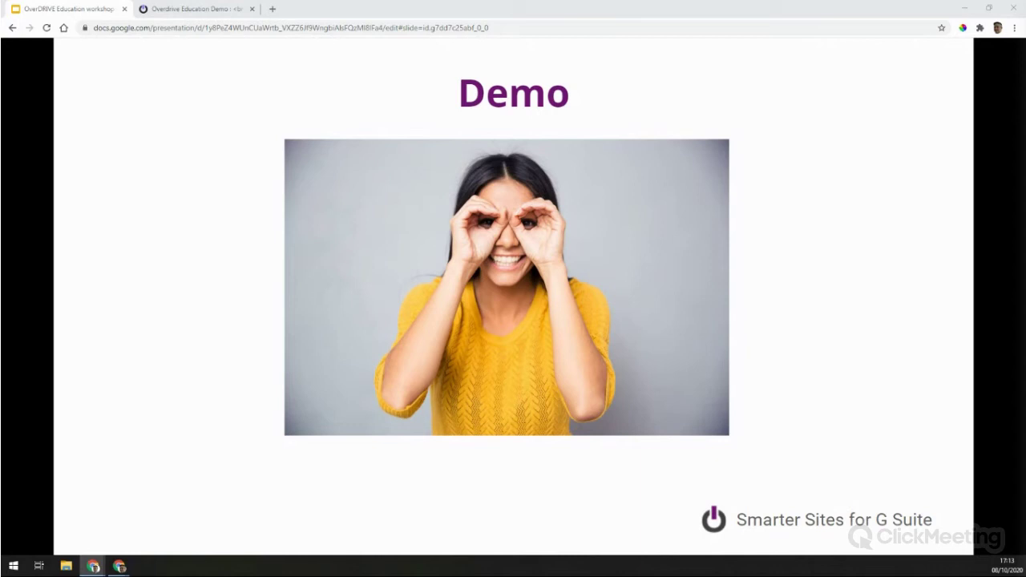
left_click(201, 16)
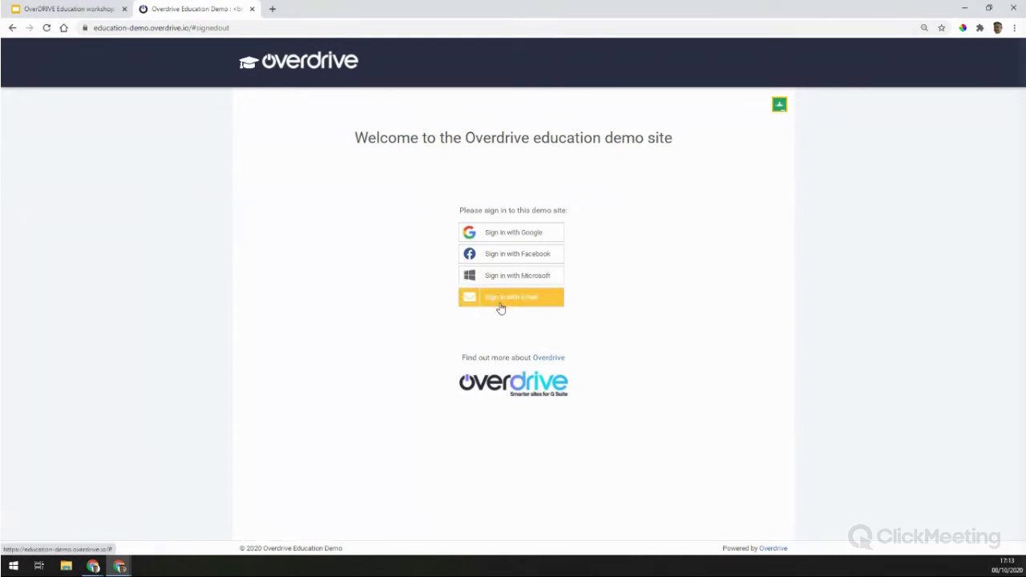
Step: Sign in to the Education demo site with a Google account
left_click(502, 233)
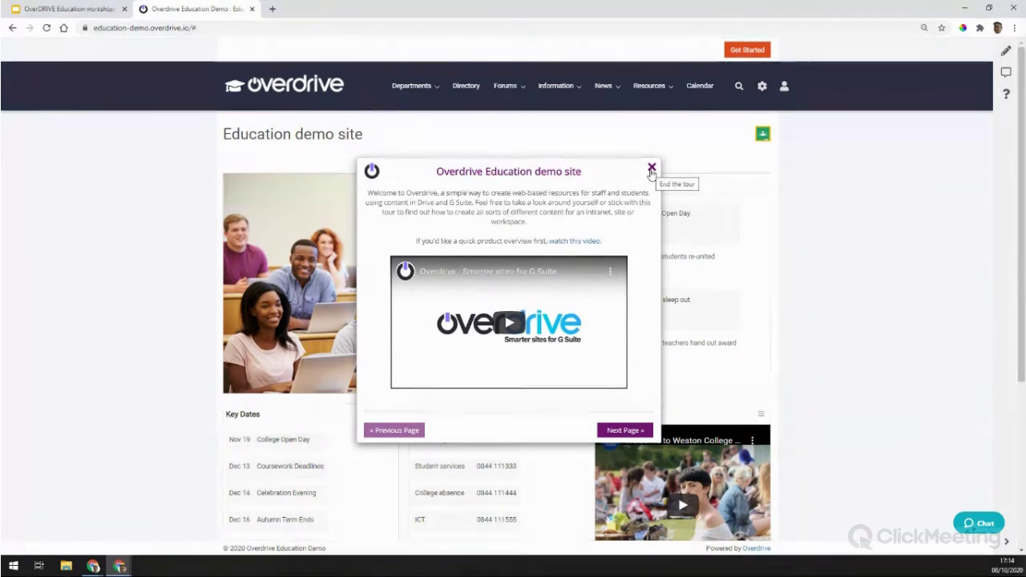
Step: Close the welcome tour and its Resume Tour reminder, then scroll through the home page tiles
left_click(652, 169)
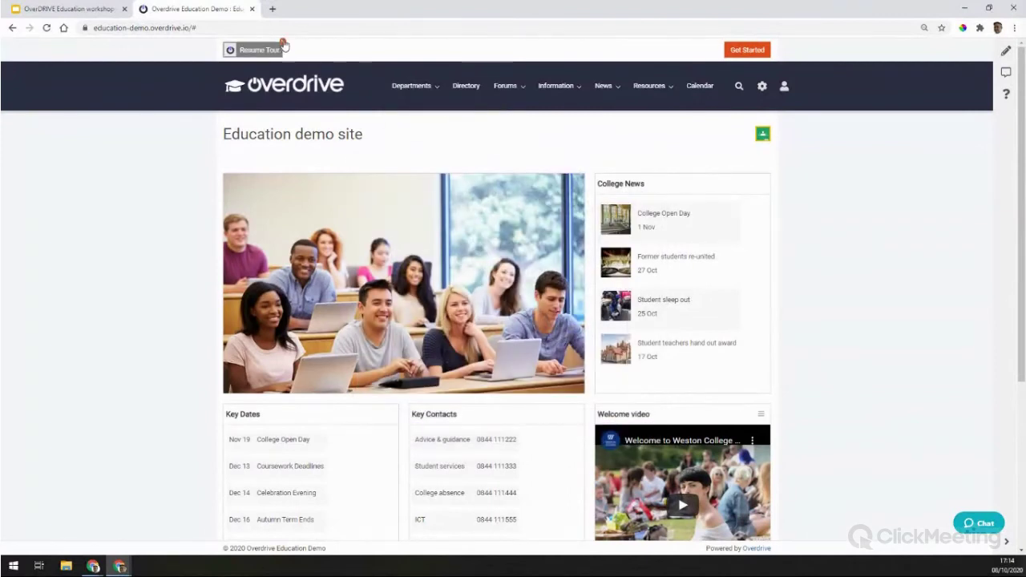
left_click(273, 50)
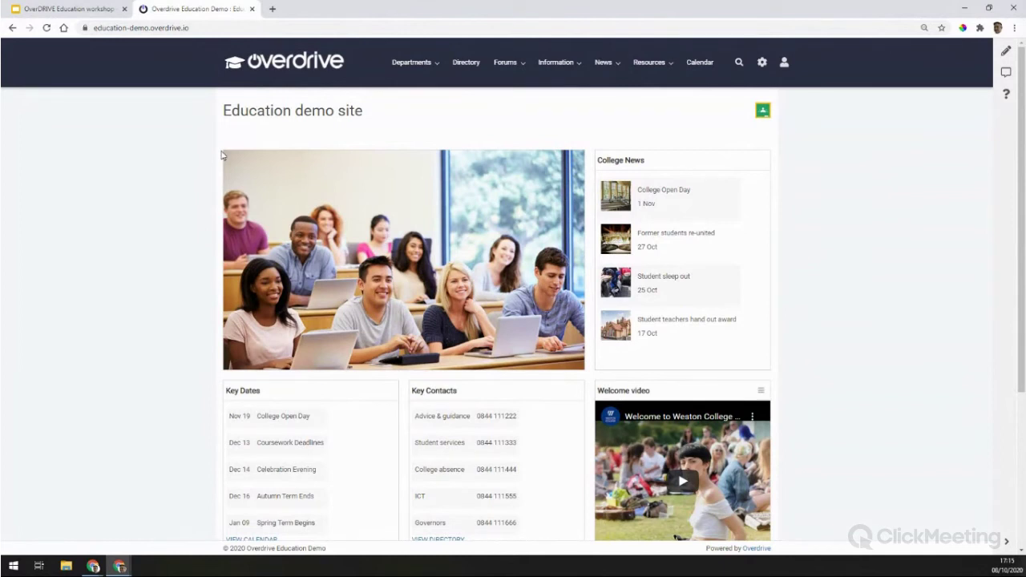
scroll(136, 259, "down", 3)
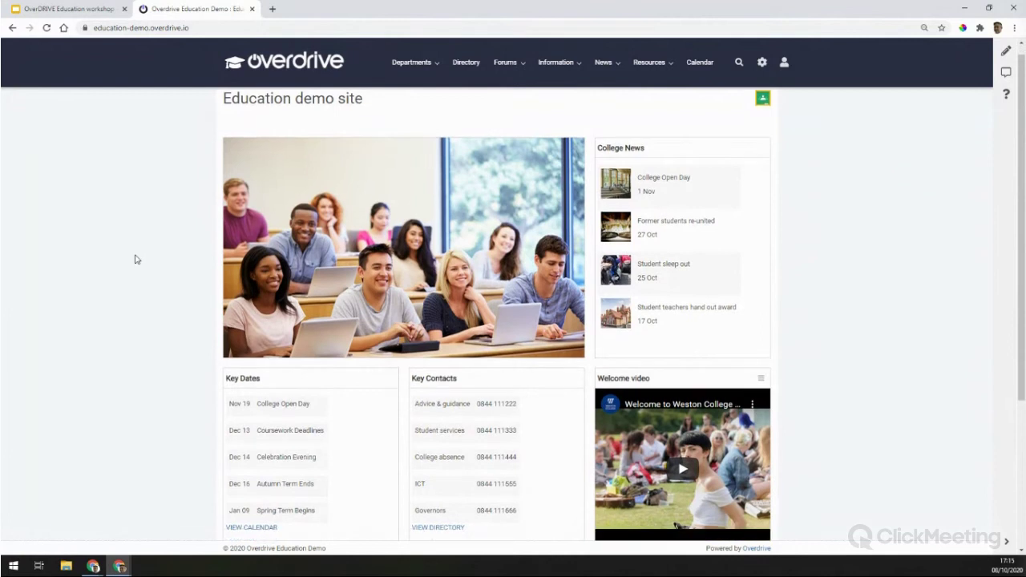
scroll(136, 259, "down", 1)
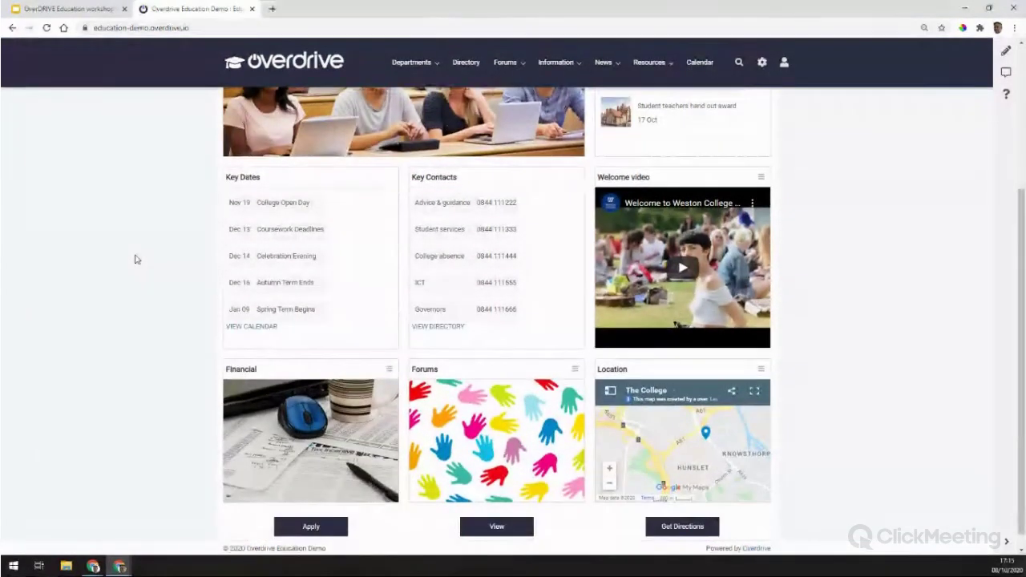
scroll(135, 259, "up", 4)
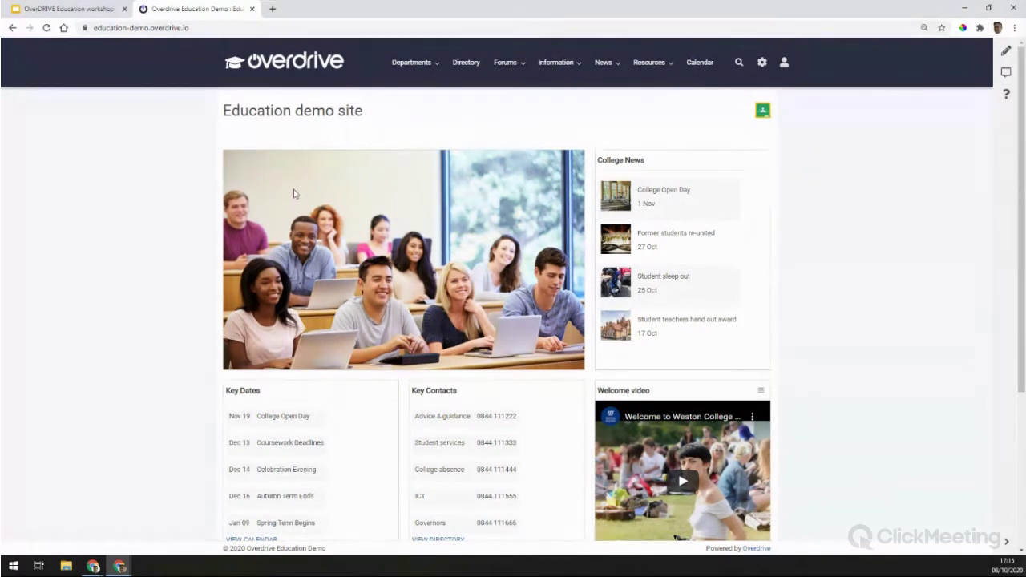
Step: Search the site for 'art' to list its 17 matching results
left_click(738, 62)
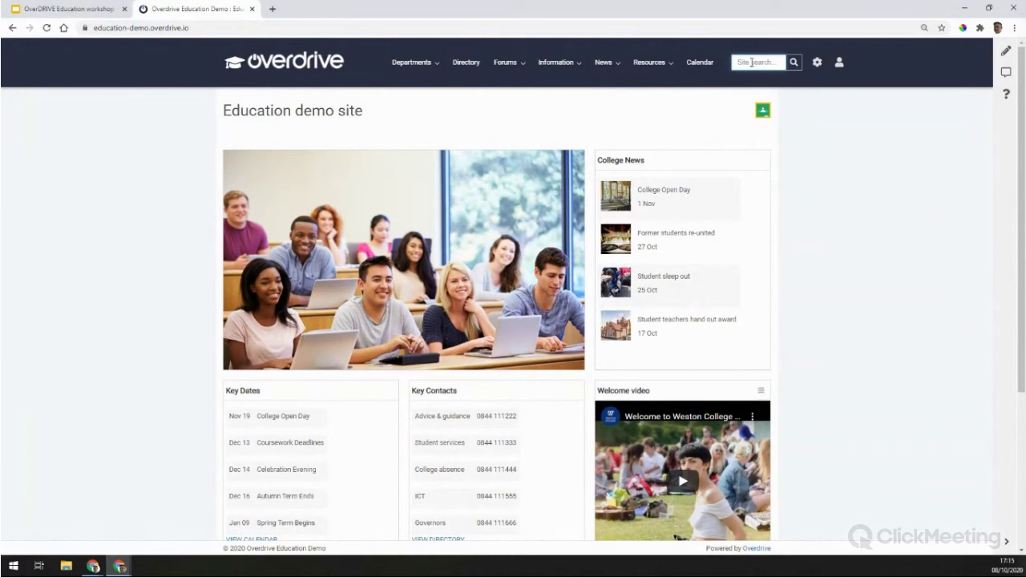
type("art")
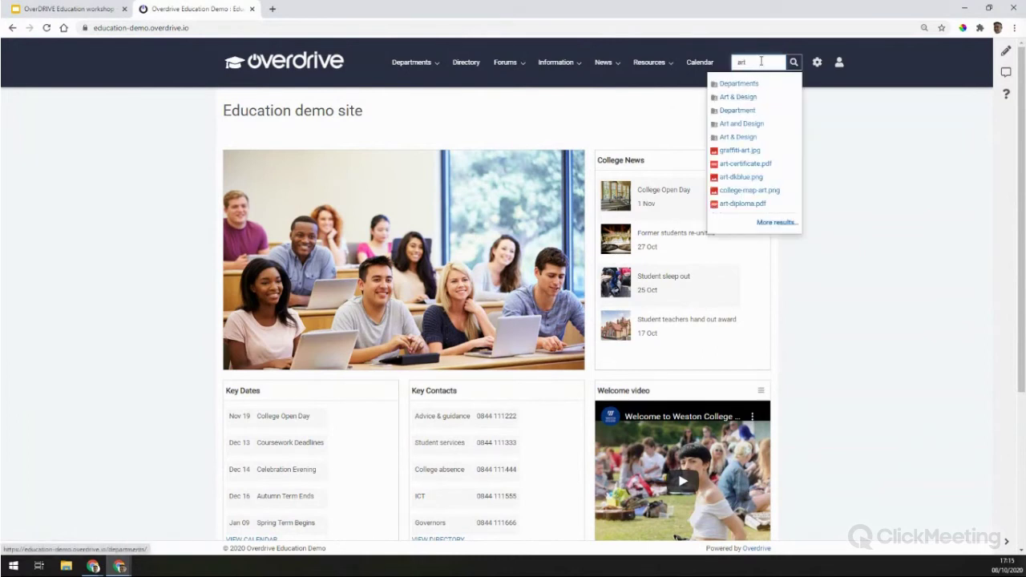
key("Return")
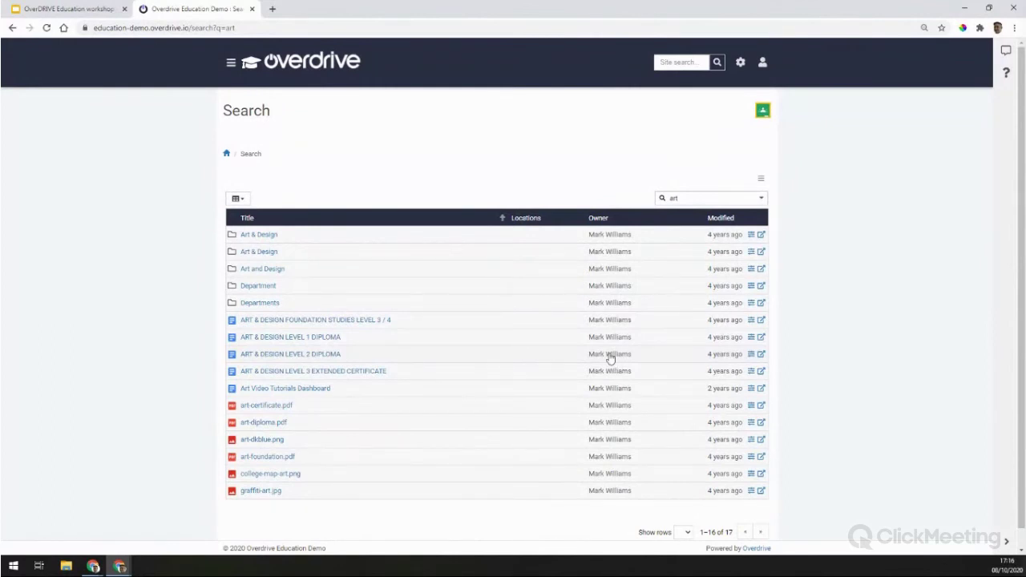
Step: Open Departments > Art & Design > Information to see its five files
left_click(232, 64)
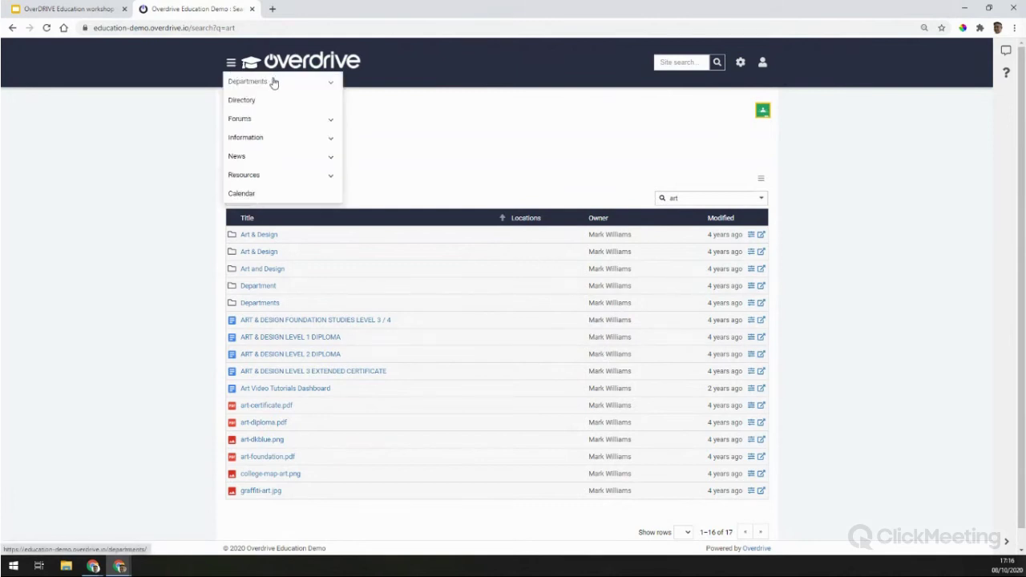
mouse_move(272, 85)
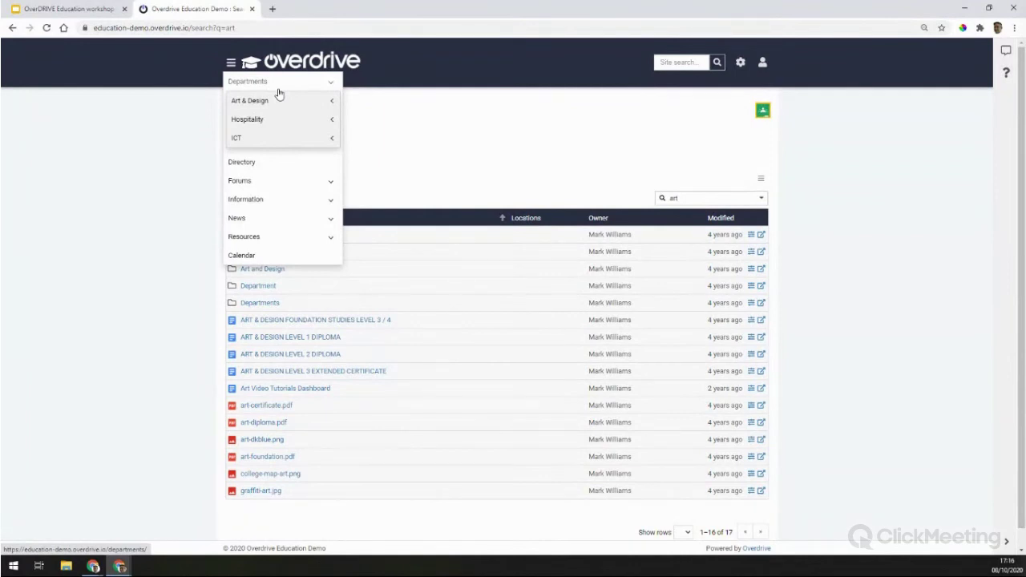
left_click(332, 101)
left_click(265, 138)
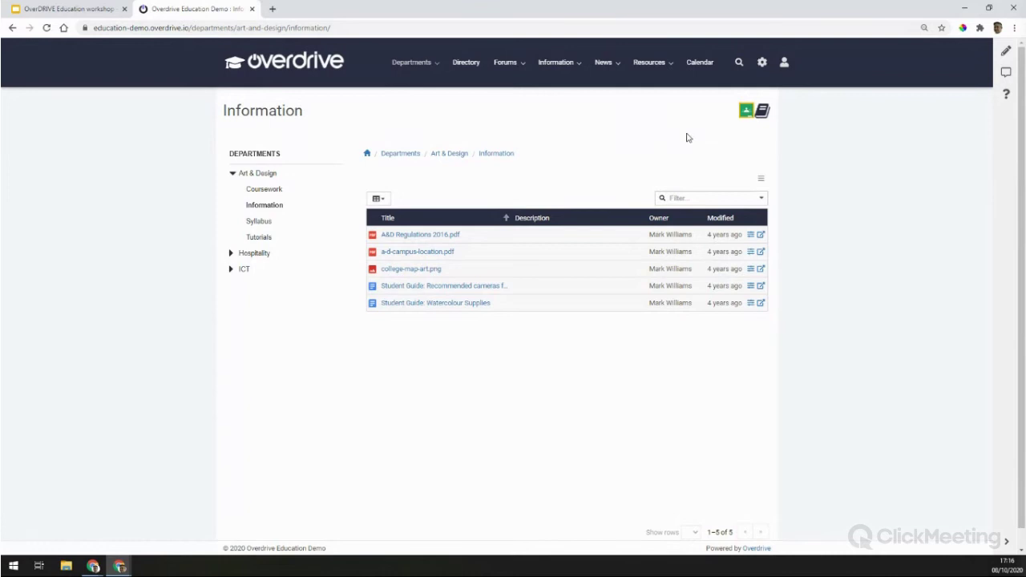
left_click(744, 112)
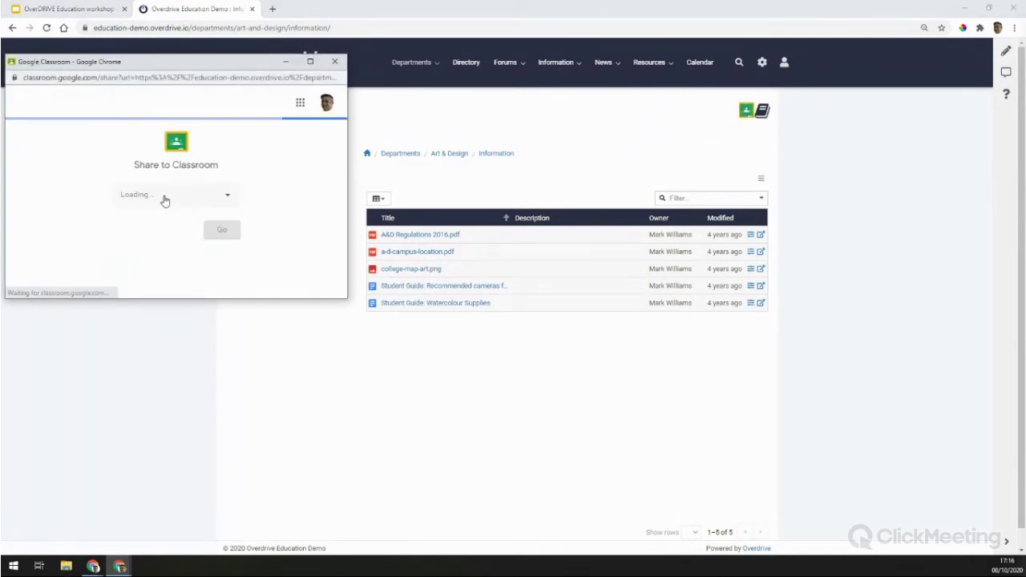
left_click(170, 200)
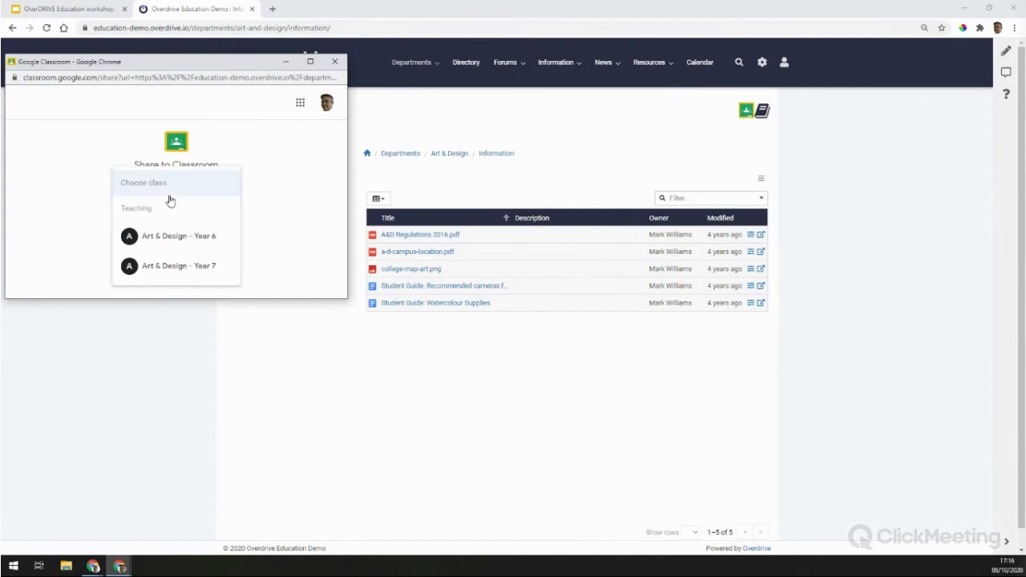
left_click(158, 238)
left_click(176, 242)
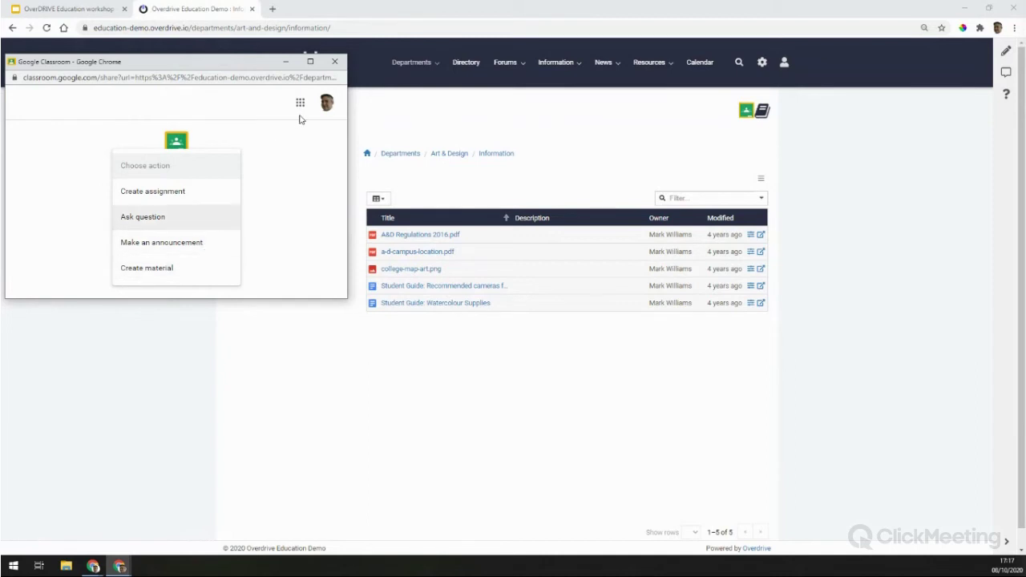
left_click(336, 63)
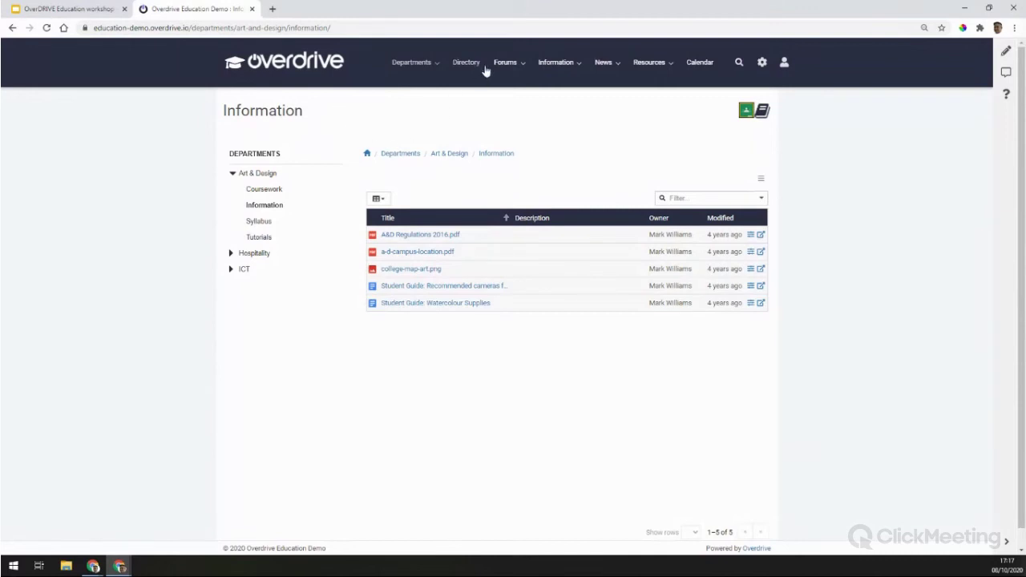
Step: Open the Art & Design course forum from the top navigation
left_click(508, 82)
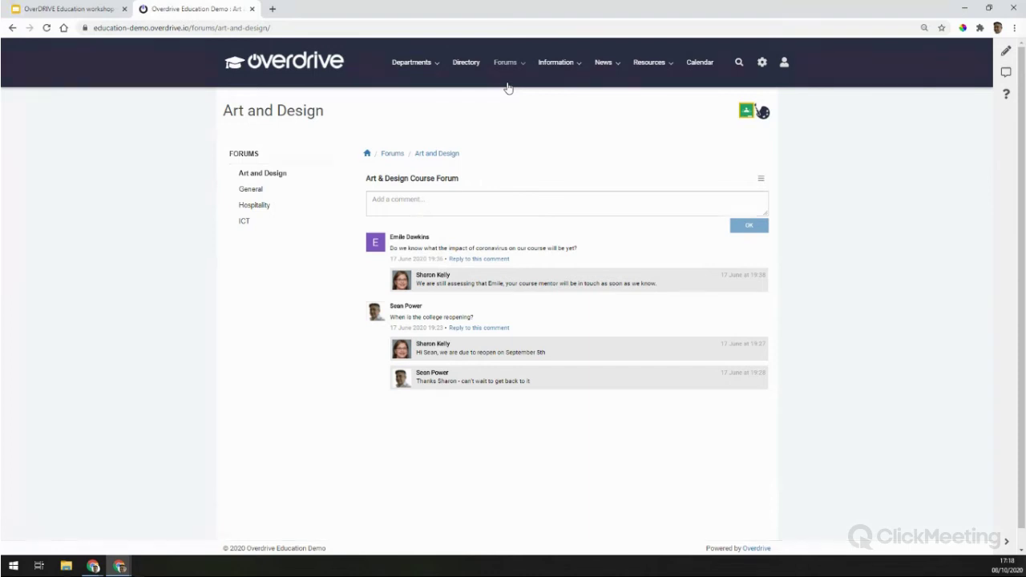
Step: Navigate to Information > Finance > Applications and view its Responses list
mouse_move(557, 64)
left_click(557, 98)
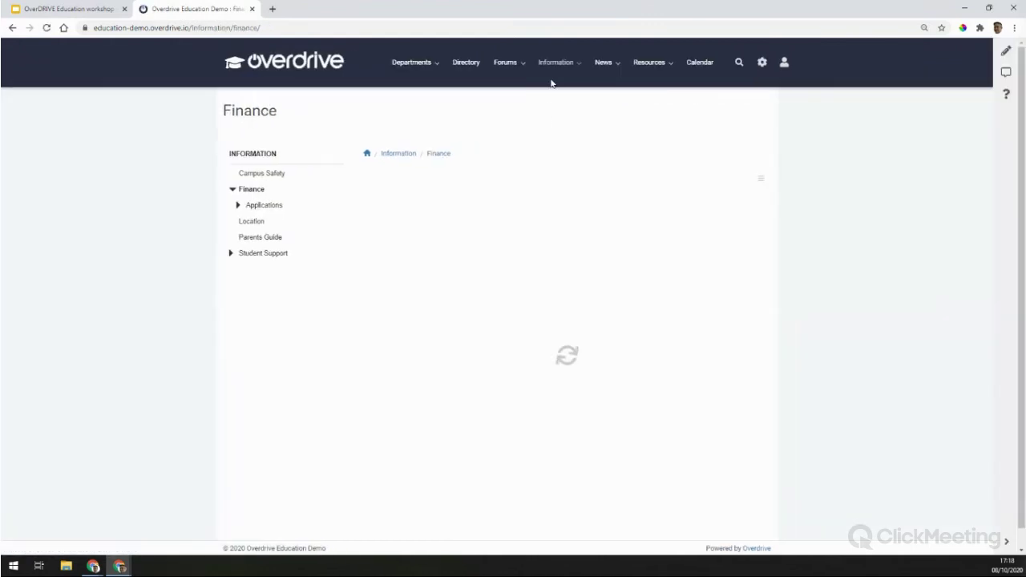
mouse_move(554, 75)
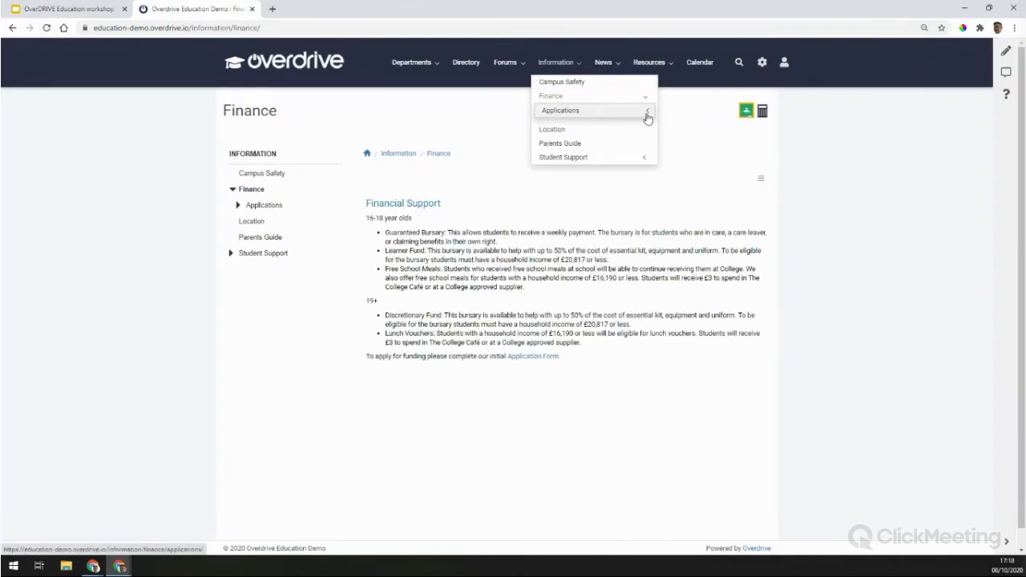
mouse_move(589, 111)
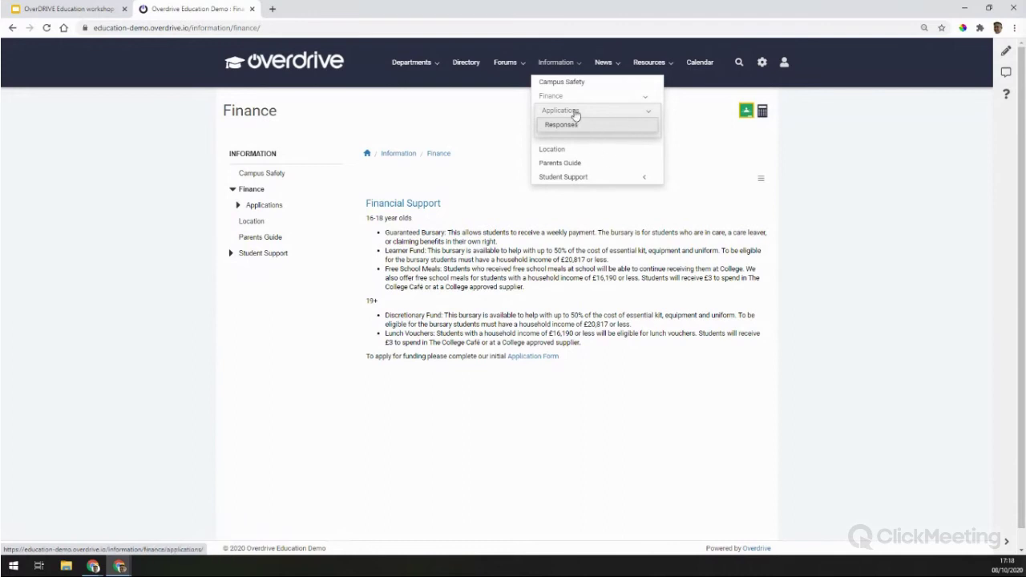
left_click(595, 112)
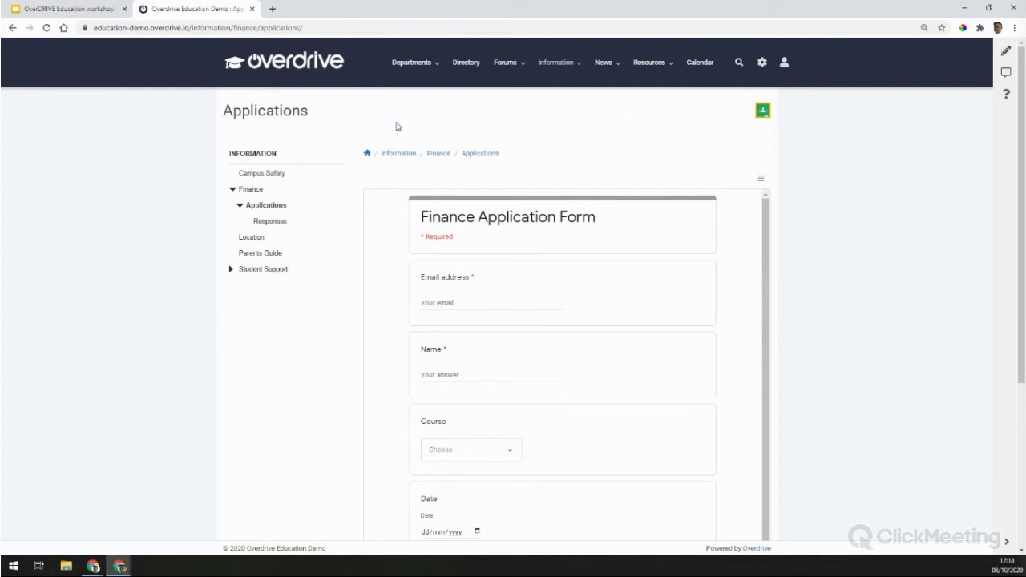
left_click(276, 223)
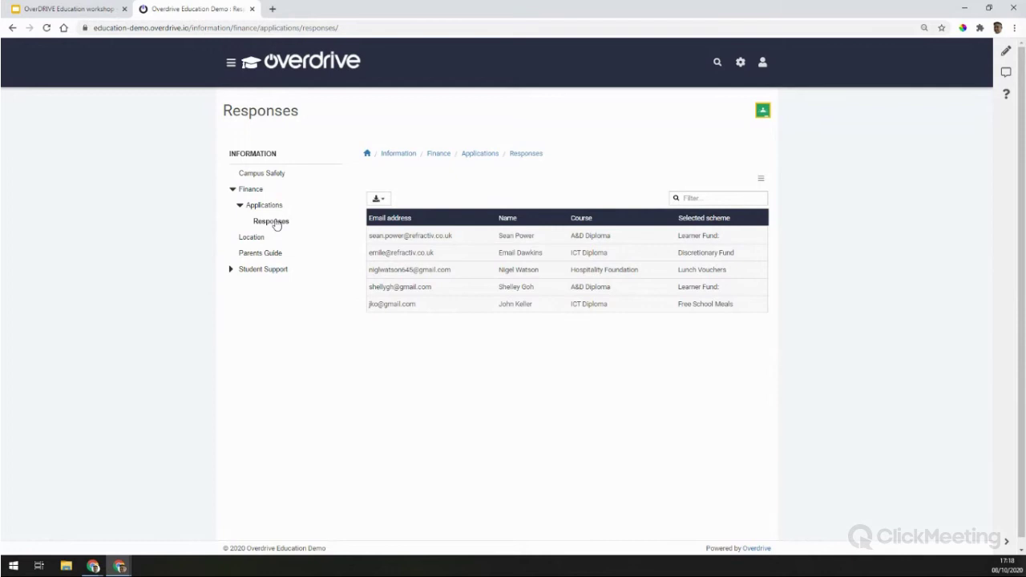
Step: Sort responses by Course, filter by an applicant's name, and open the matching record
left_click(584, 223)
left_click(695, 200)
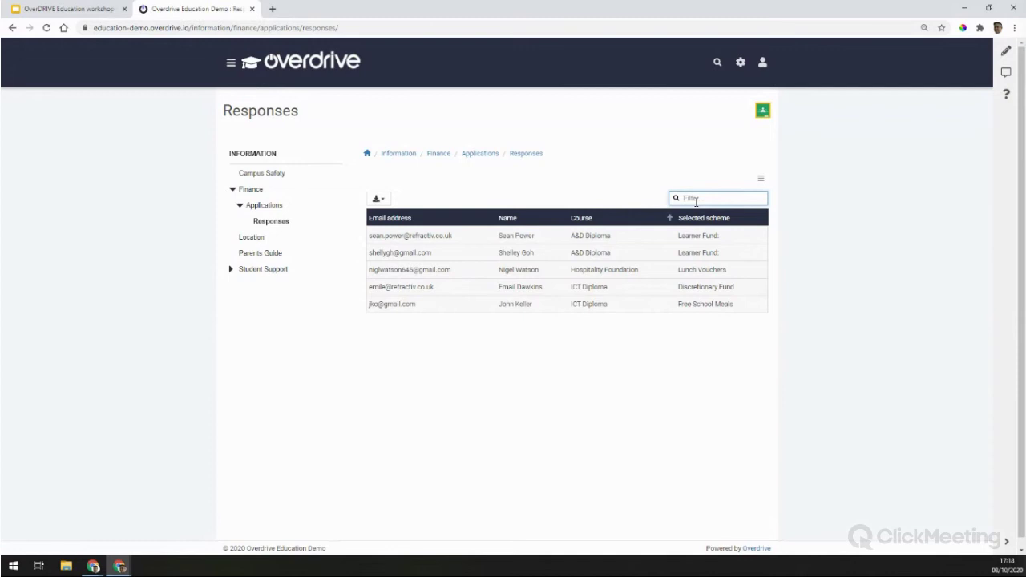
type("john")
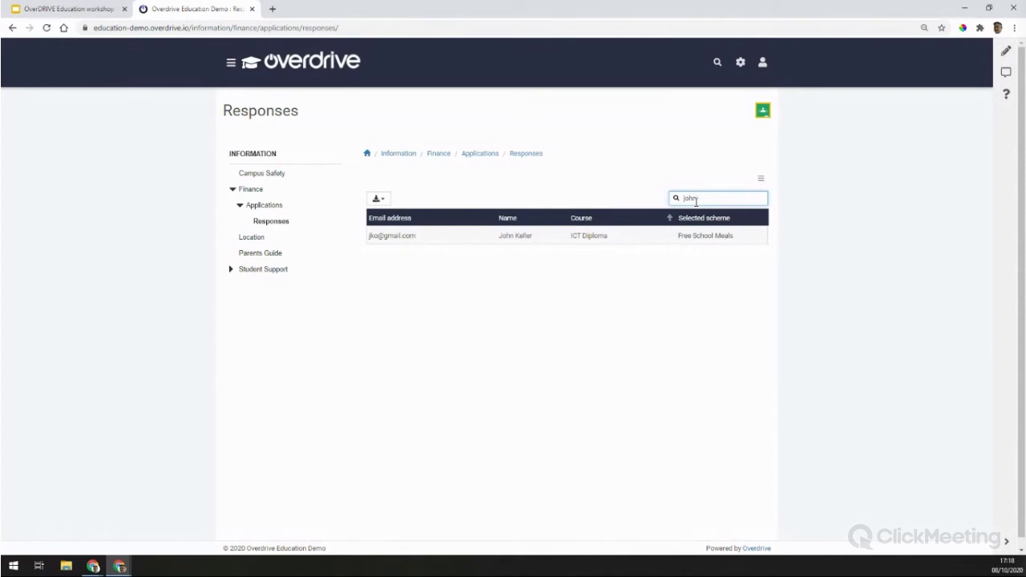
left_click(481, 238)
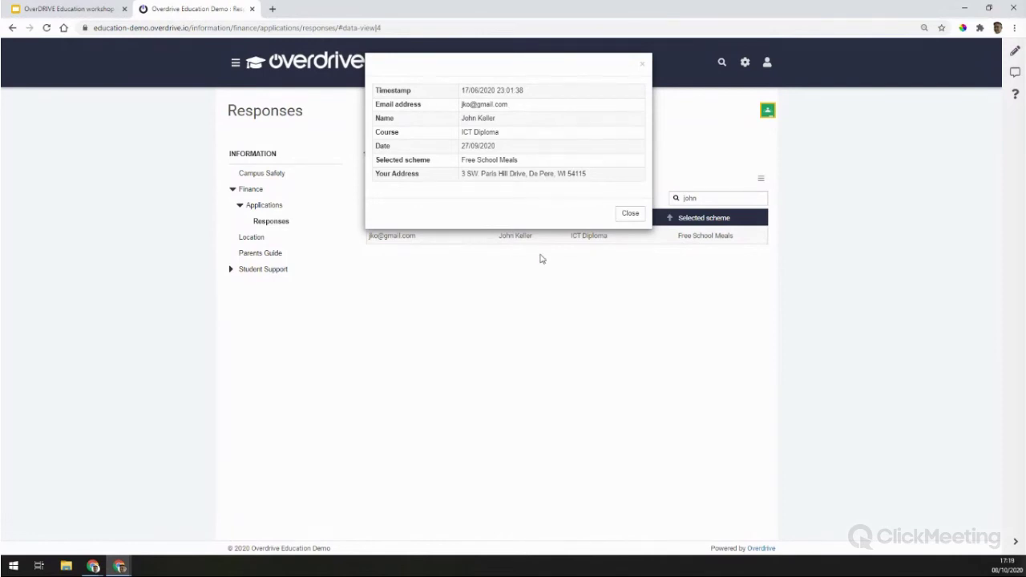
Step: Close the record details, leaving the filtered single-applicant Responses table
left_click(631, 213)
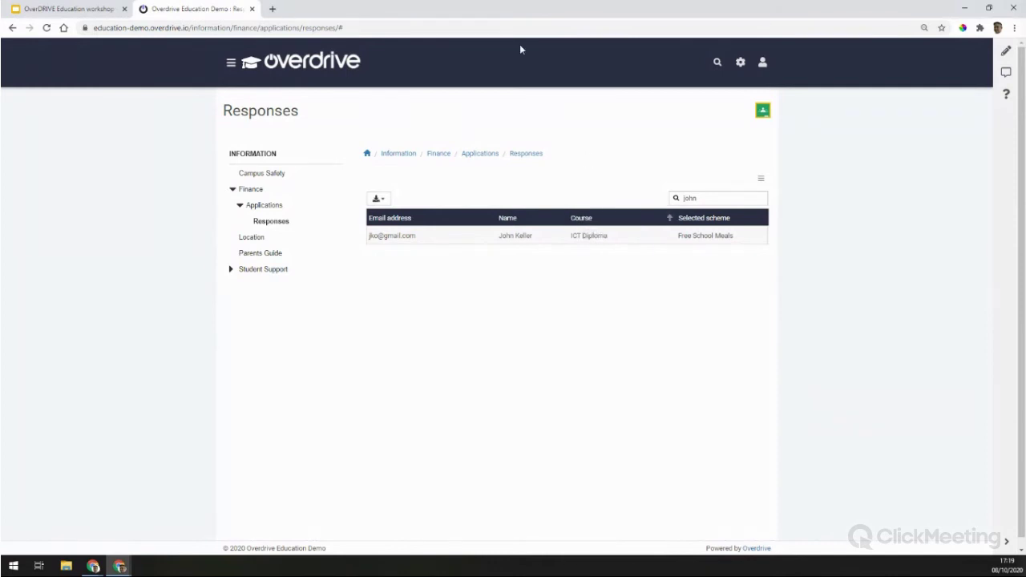
Step: Switch back to the OverDRIVE Education workshop presentation and advance to the Summary slide
left_click(92, 9)
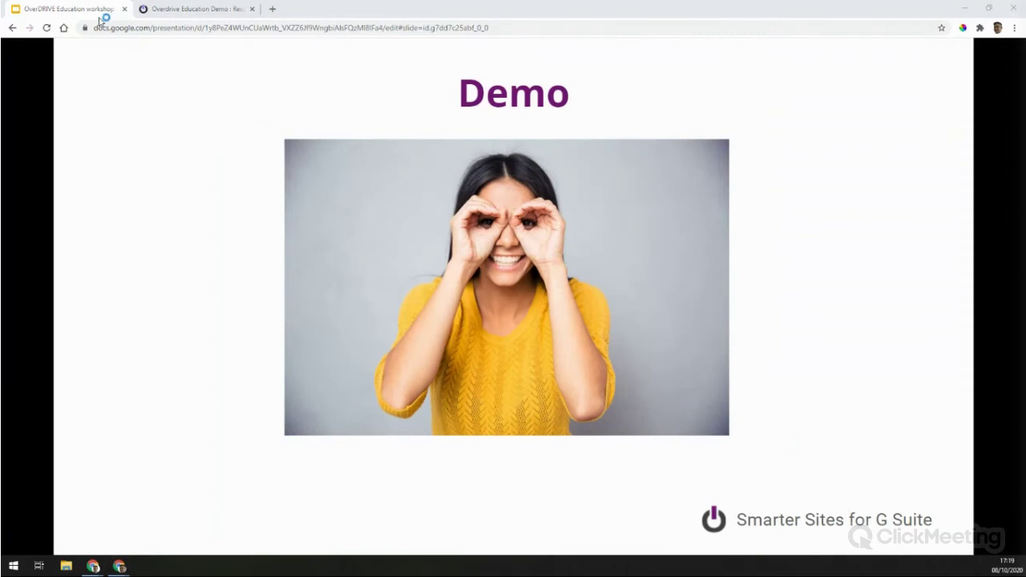
key("Right")
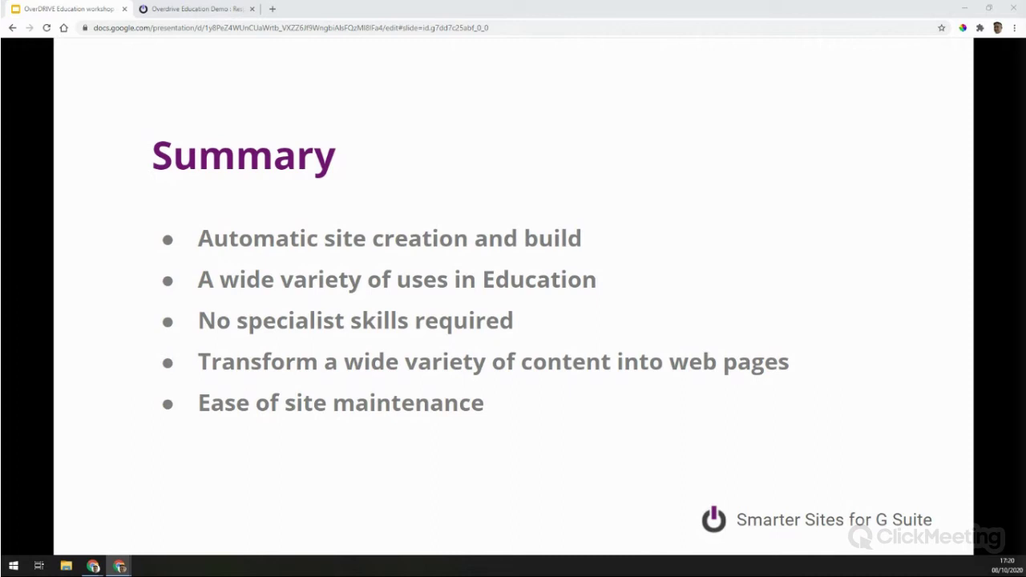
Step: Advance to the Overdrive Pricing slide showing Business $5/$1.00 and Education or Nonprofit $3/$0.60 per user
left_click(926, 392)
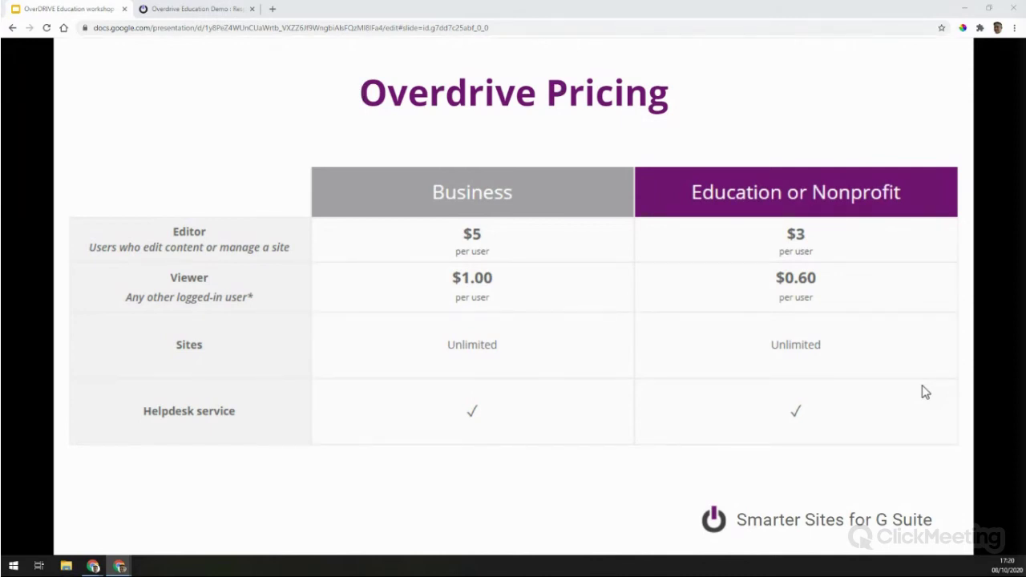
Step: Move forward to the Q&A slide with the photo beside its heading
key("Right")
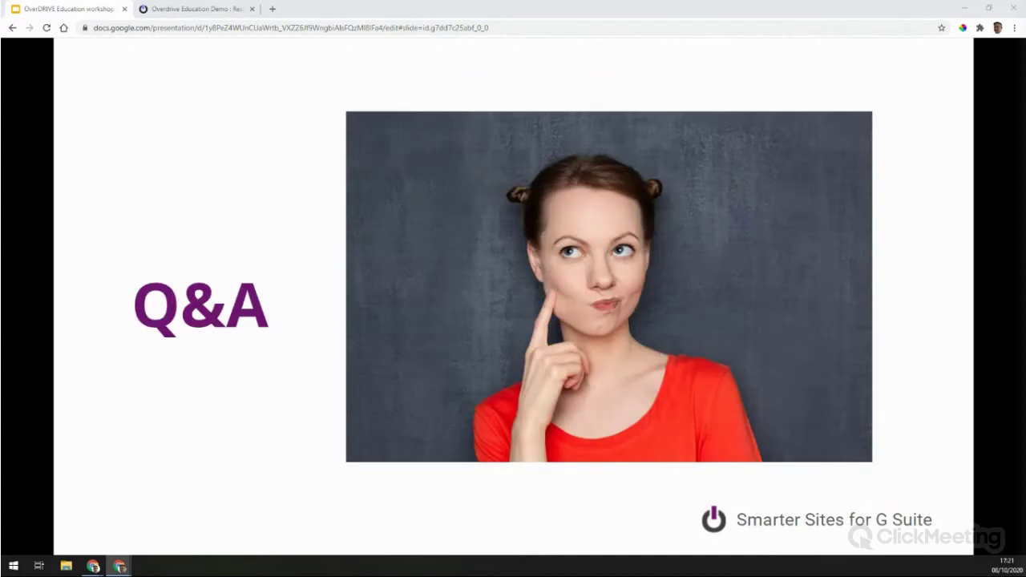